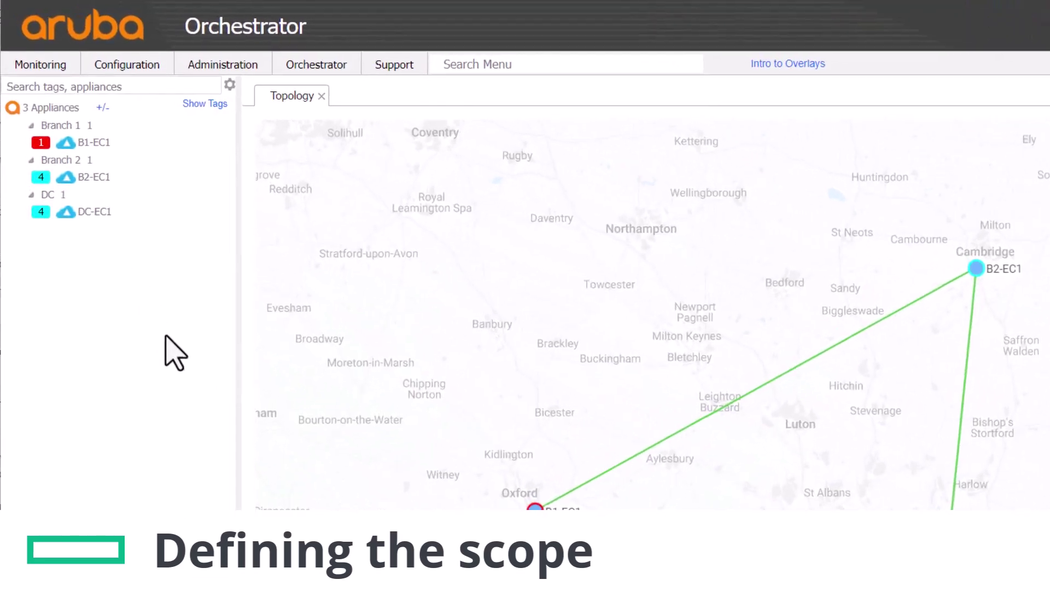
Open Monitoring > Alarms to list the 13 active alarms from all three sites.
{"action": "left_click", "coordinate": [43, 64]}
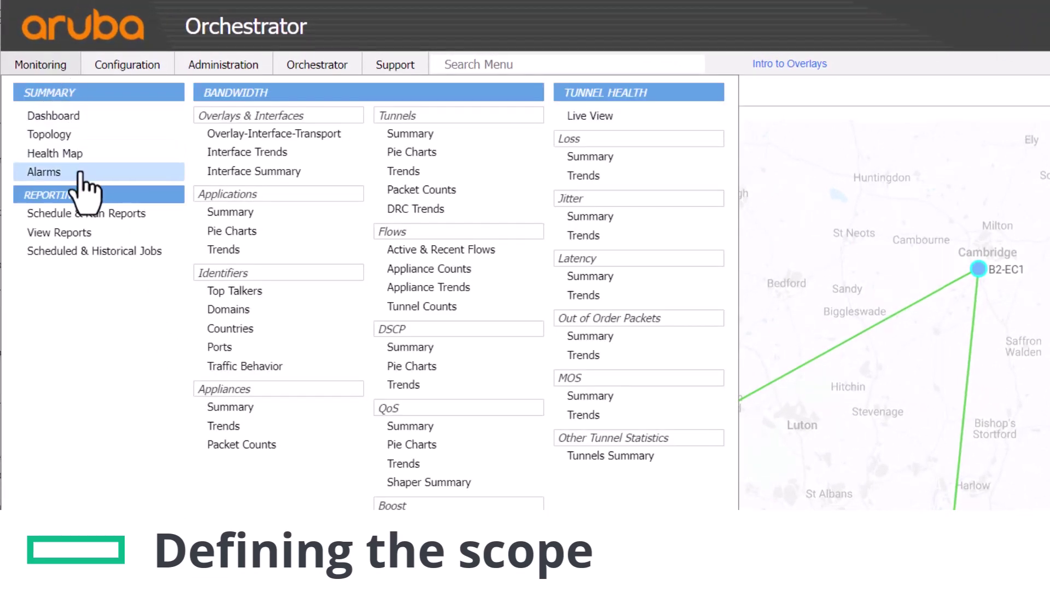
{"action": "left_click", "coordinate": [80, 172]}
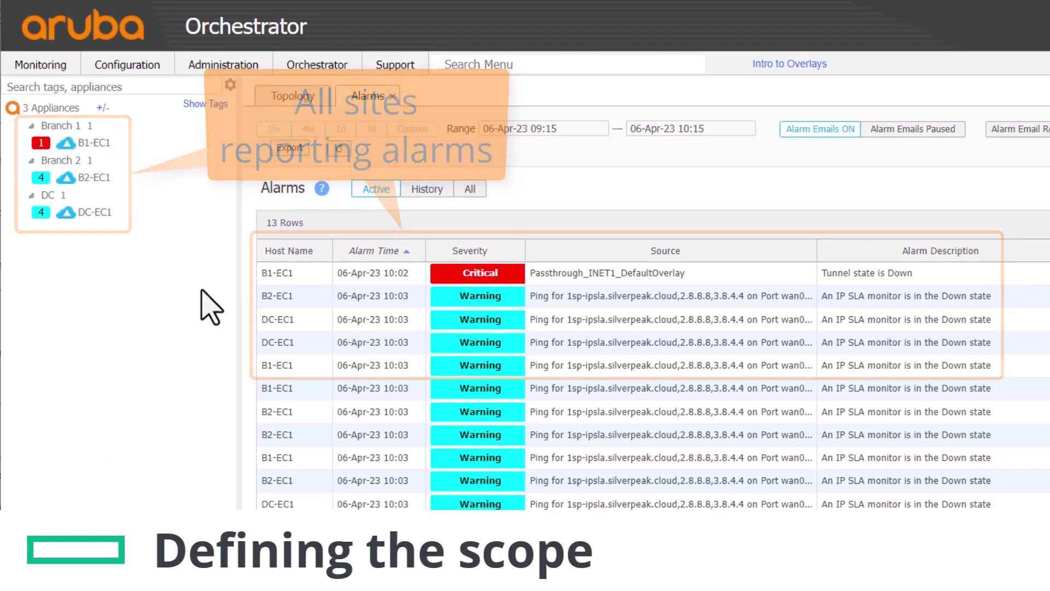
Show active and recent flows for B1-EC1 and inspect its dropped ICMP flow to 8.8.8.8.
{"action": "left_click", "coordinate": [64, 67]}
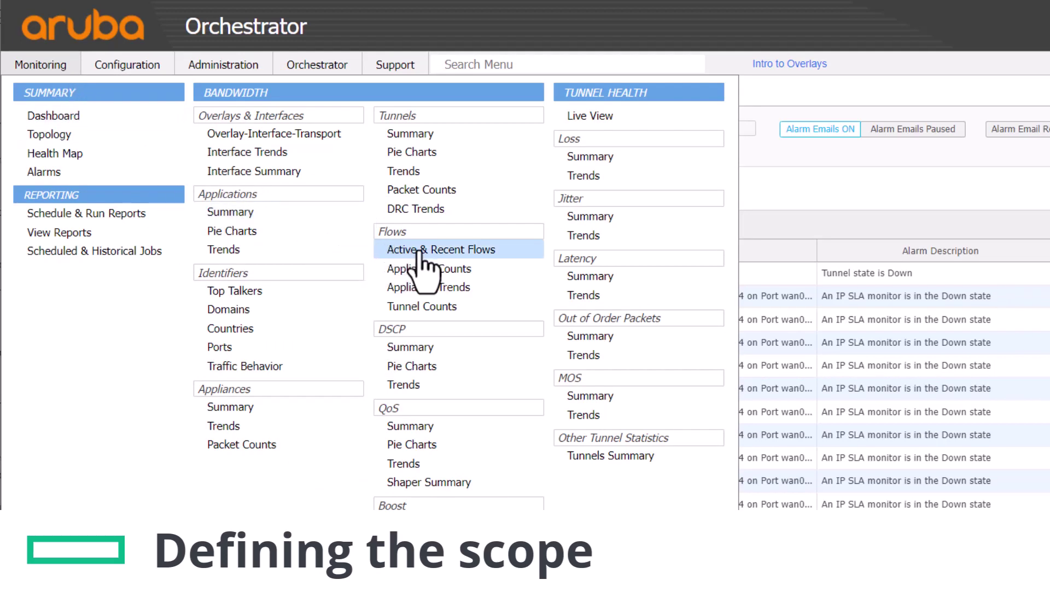
{"action": "left_click", "coordinate": [420, 251]}
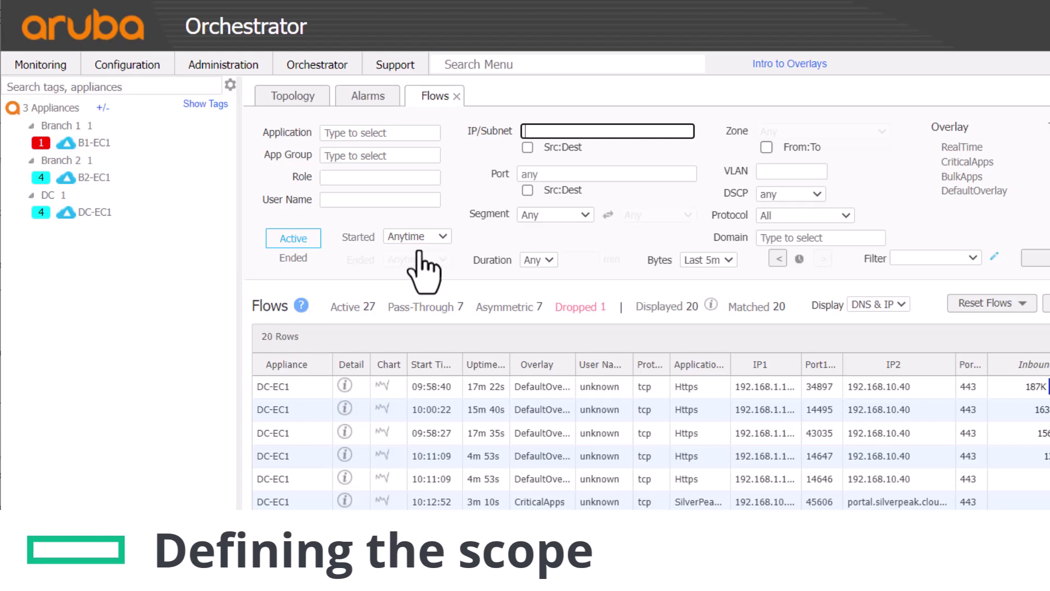
{"action": "left_click", "coordinate": [118, 143]}
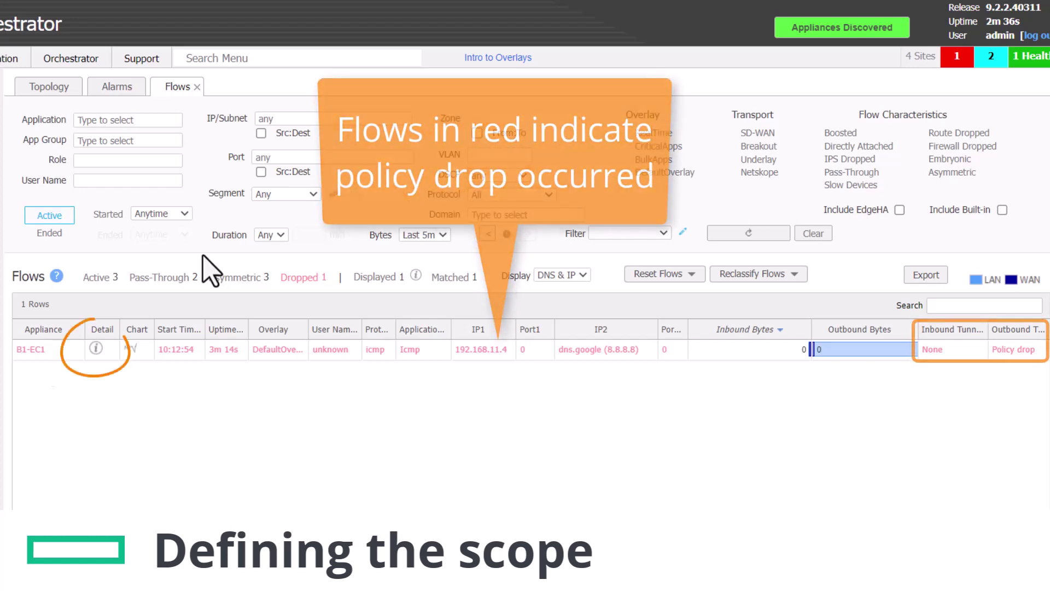
{"action": "left_click", "coordinate": [96, 348]}
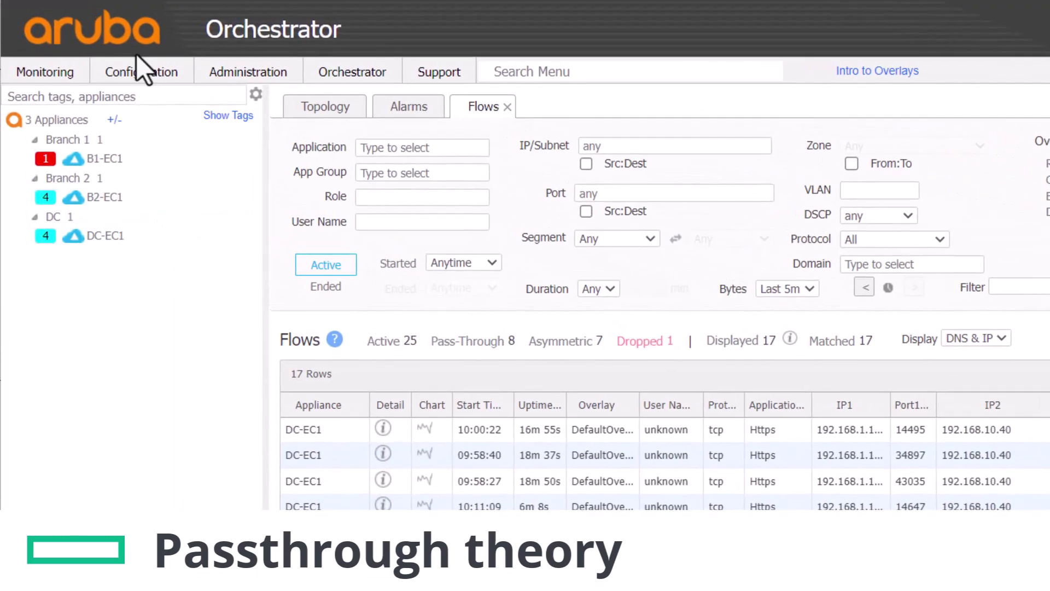
Display the five internal subnets, including 10.0.0.0/8 and 192.168.0.0/16, under Business Intent Overlays.
{"action": "left_click", "coordinate": [138, 74]}
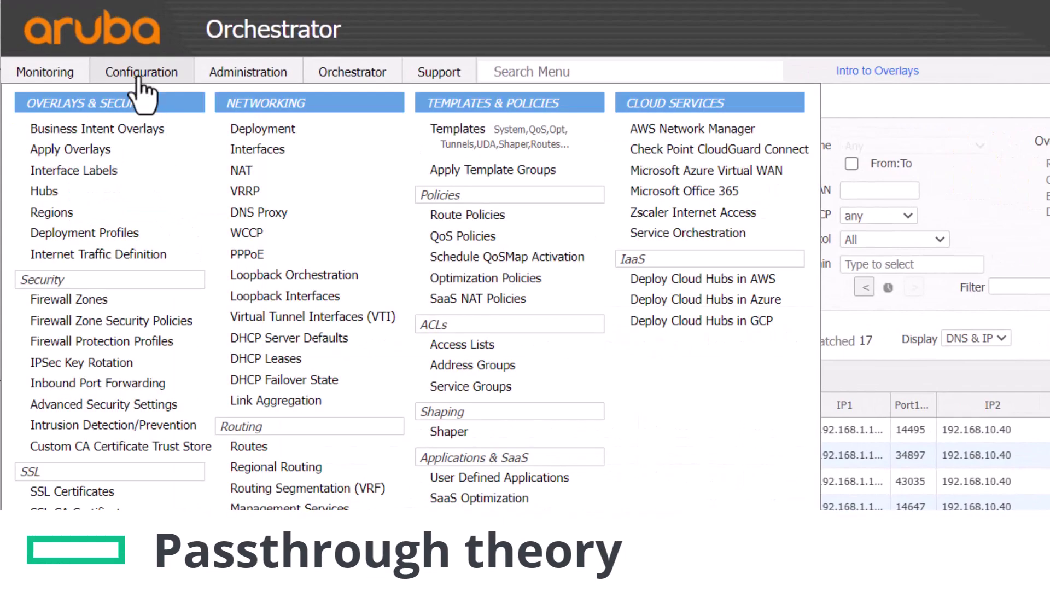
{"action": "left_click", "coordinate": [152, 135]}
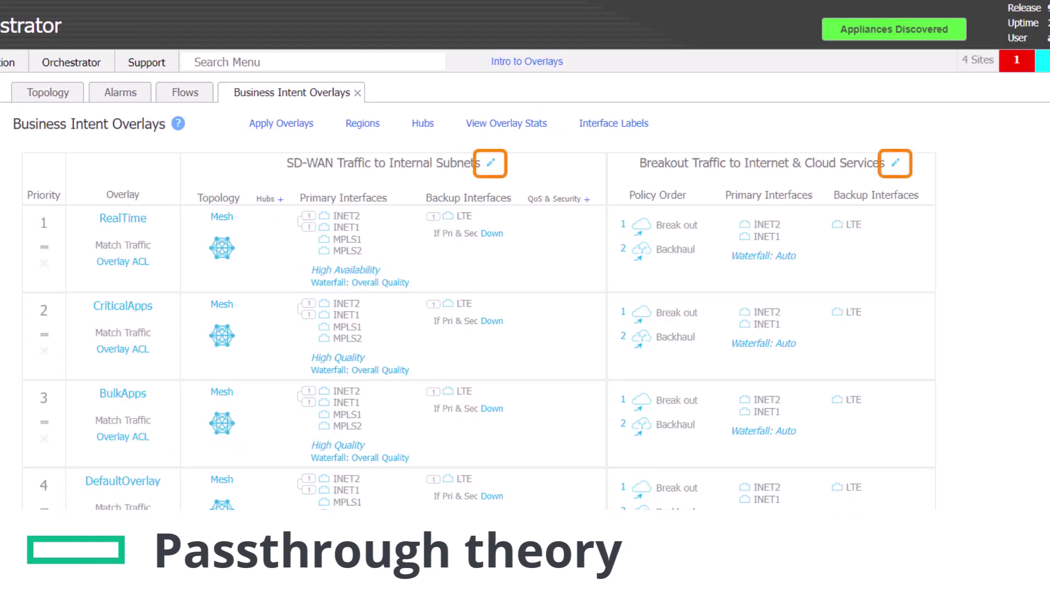
{"action": "left_click", "coordinate": [493, 163]}
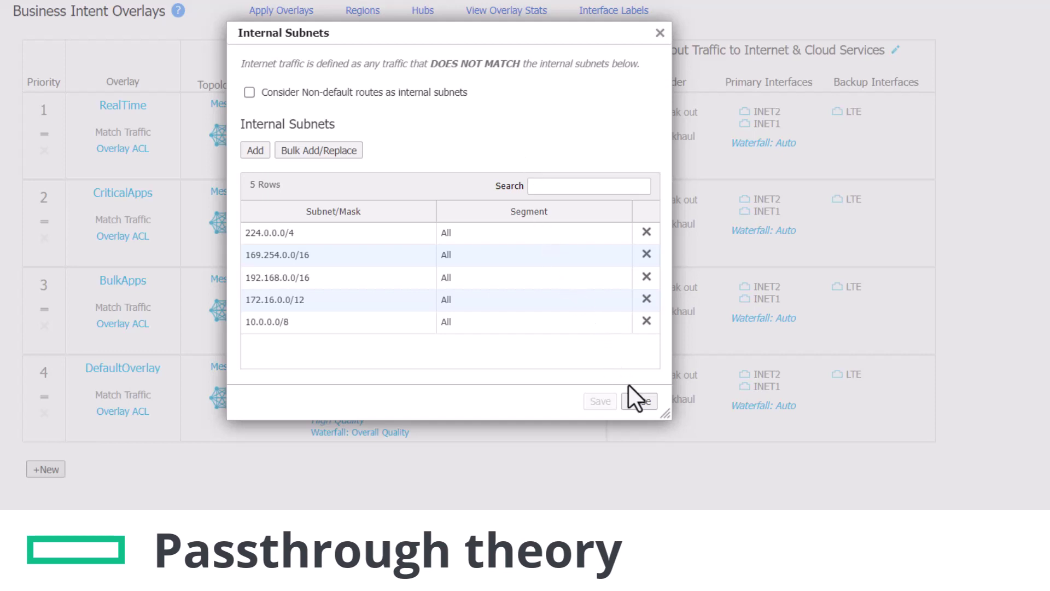
Close the internal subnets list and review DefaultOverlay's breakout IP SLA destination settings.
{"action": "left_click", "coordinate": [638, 402]}
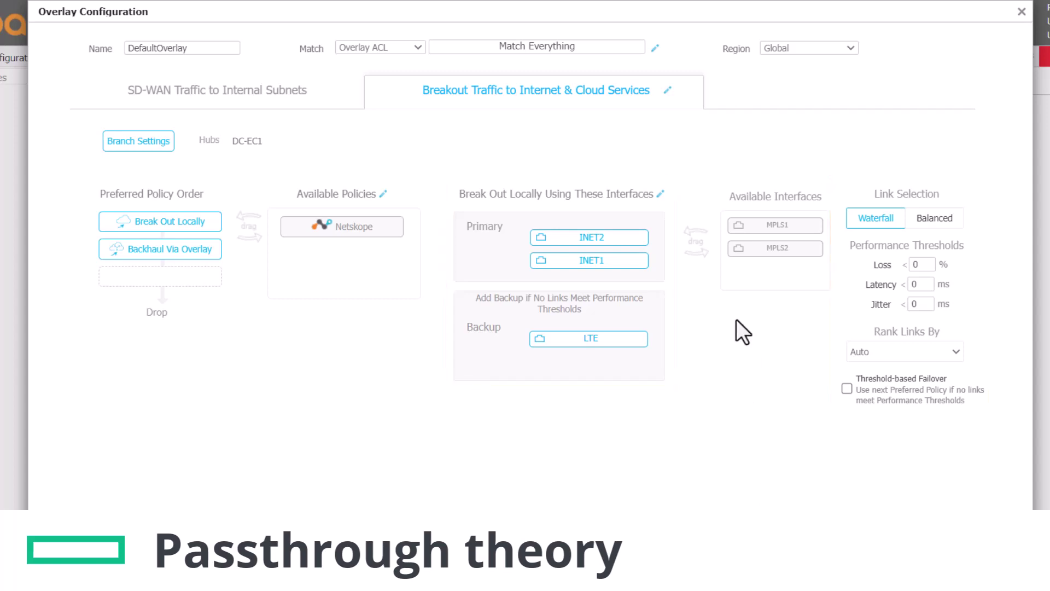
{"action": "left_click", "coordinate": [661, 194]}
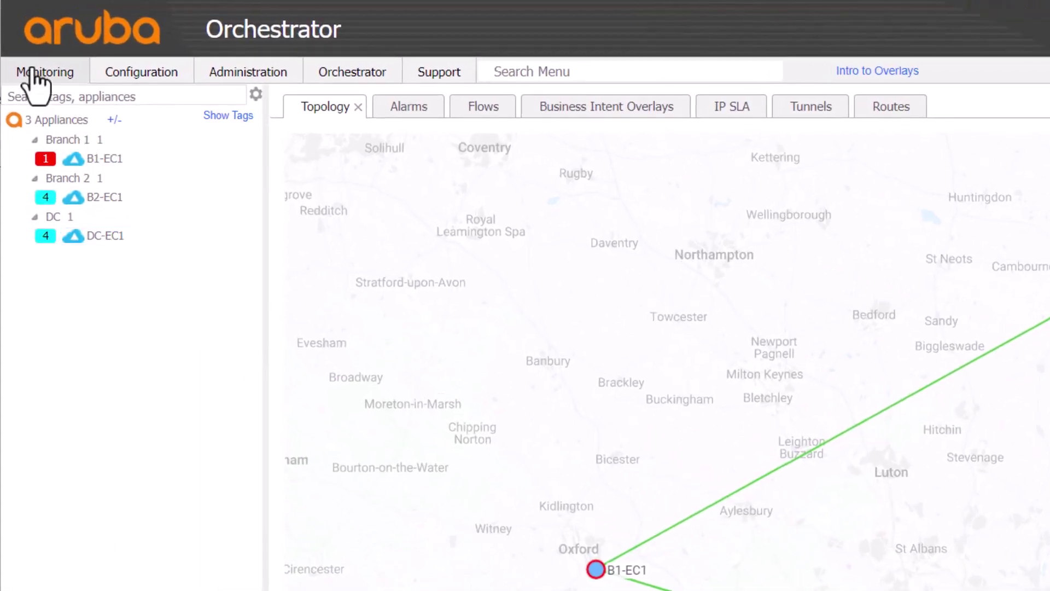
Filter the active alarms on 'down' to find B1-EC1's critical tunnel-down alarm.
{"action": "left_click", "coordinate": [35, 74]}
{"action": "left_click", "coordinate": [77, 197]}
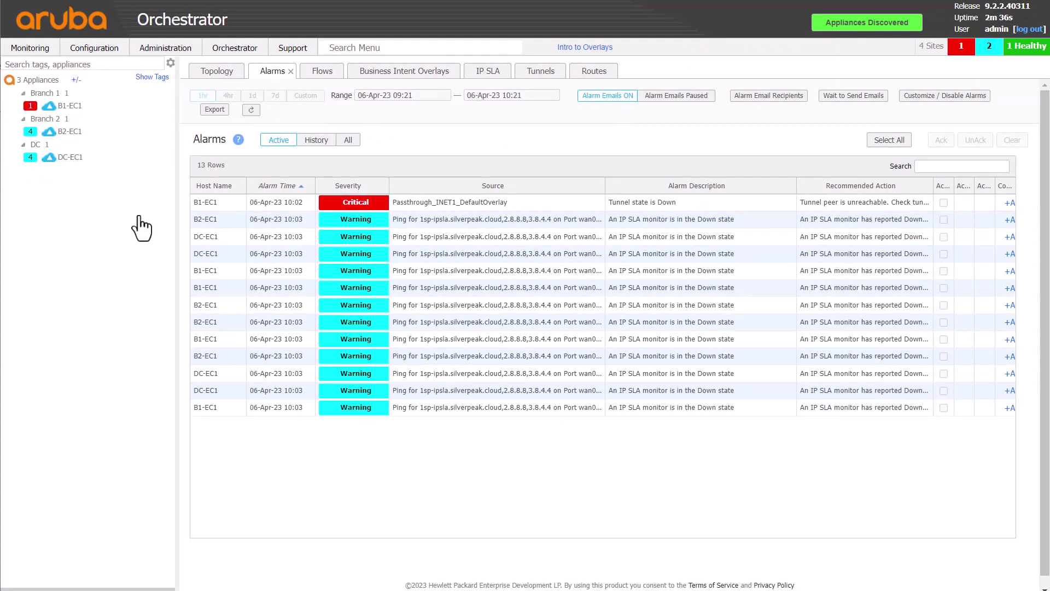
{"action": "left_click", "coordinate": [935, 167]}
{"action": "type", "text": "down"}
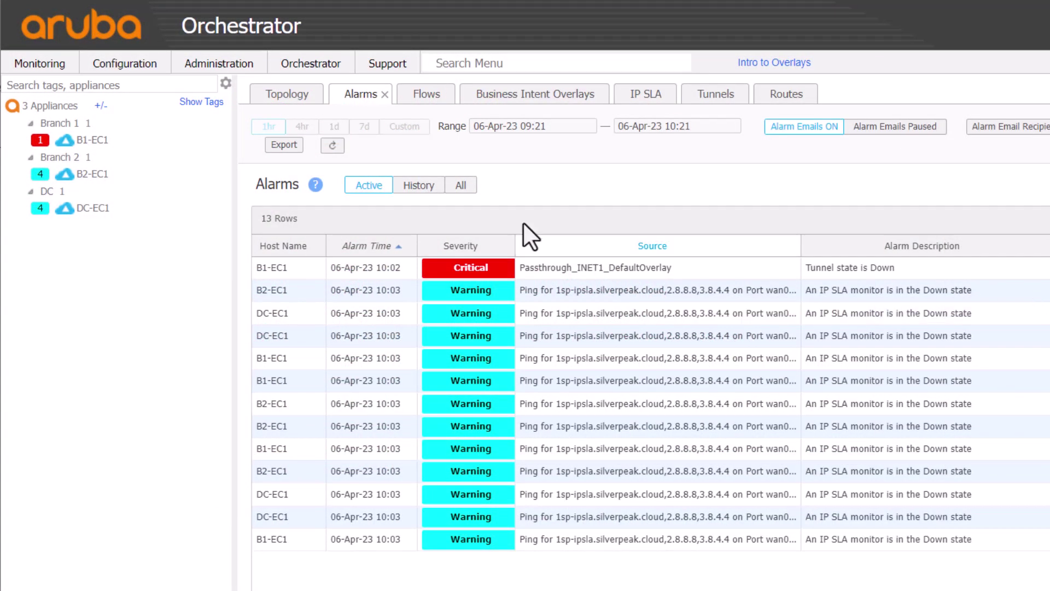
List the 12 IP SLA monitors on B1-EC1, B2-EC1 and DC-EC1, all Down.
{"action": "left_click", "coordinate": [155, 71]}
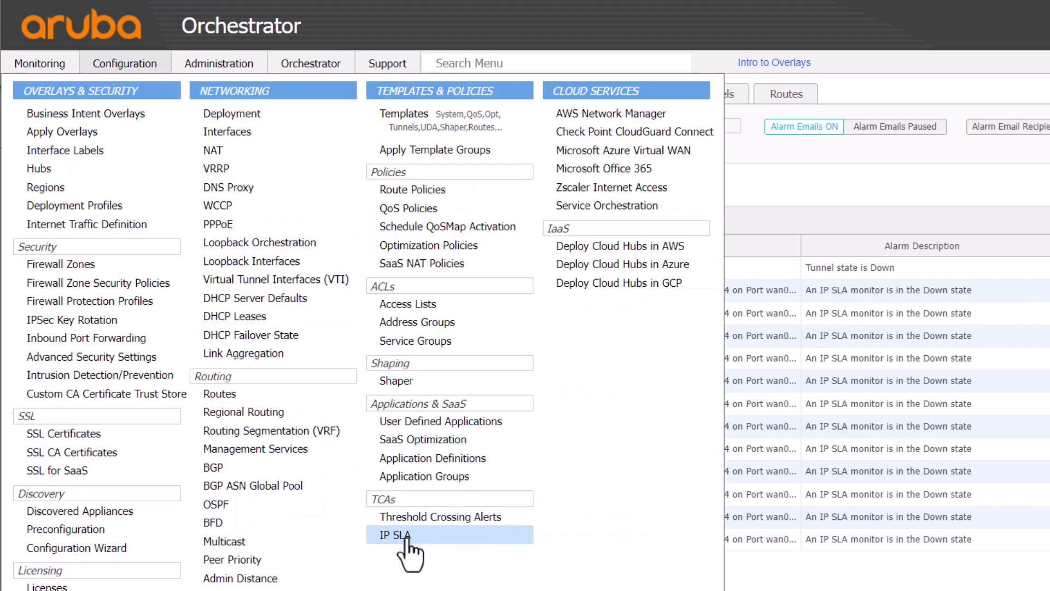
{"action": "left_click", "coordinate": [402, 536]}
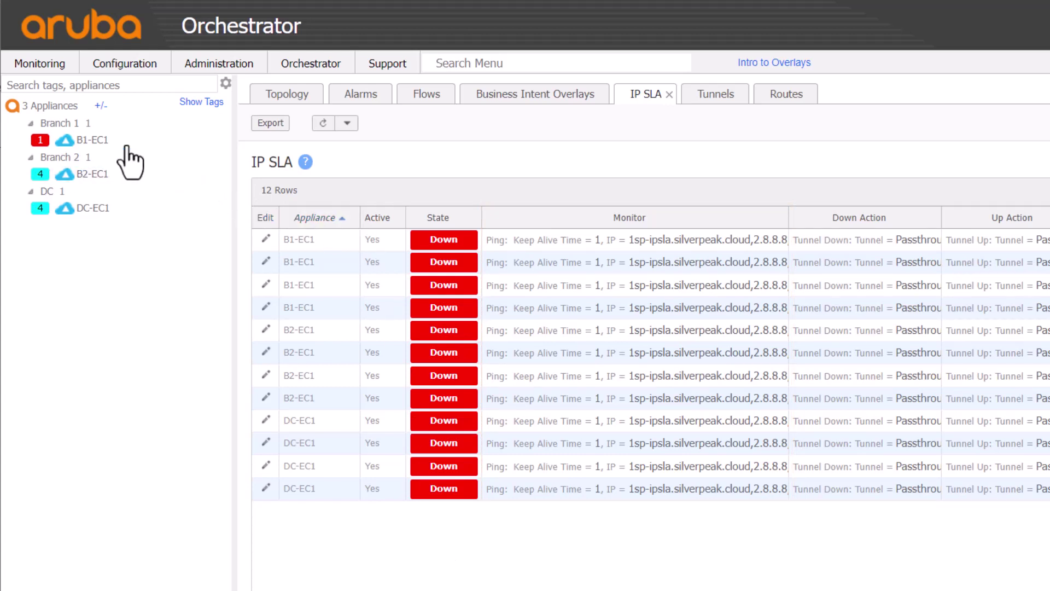
Start a CLI session on B1-EC1 and enter privileged mode with 'en'.
{"action": "right_click", "coordinate": [117, 141]}
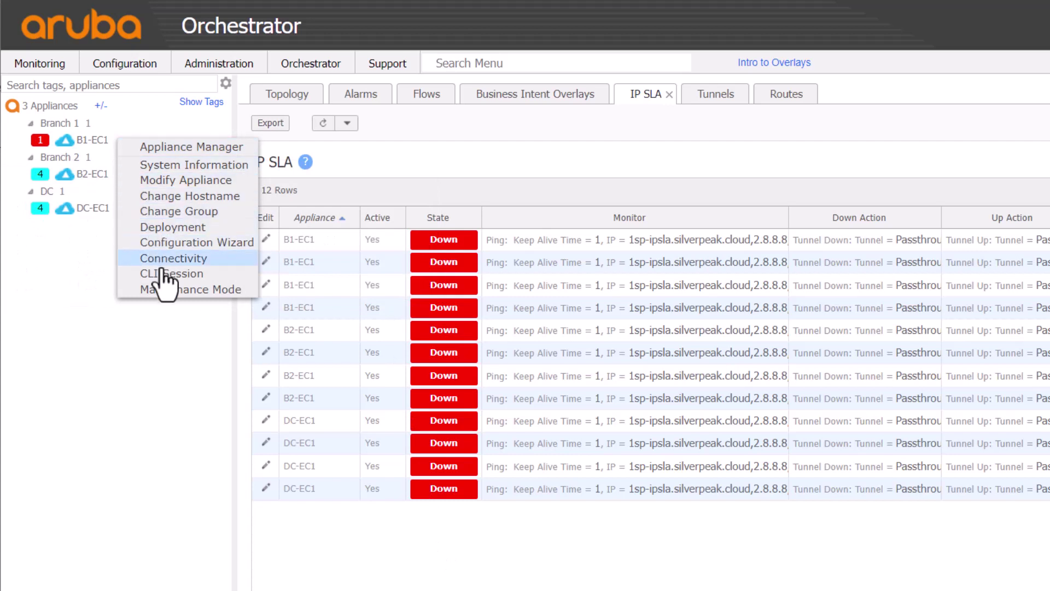
{"action": "left_click", "coordinate": [161, 271]}
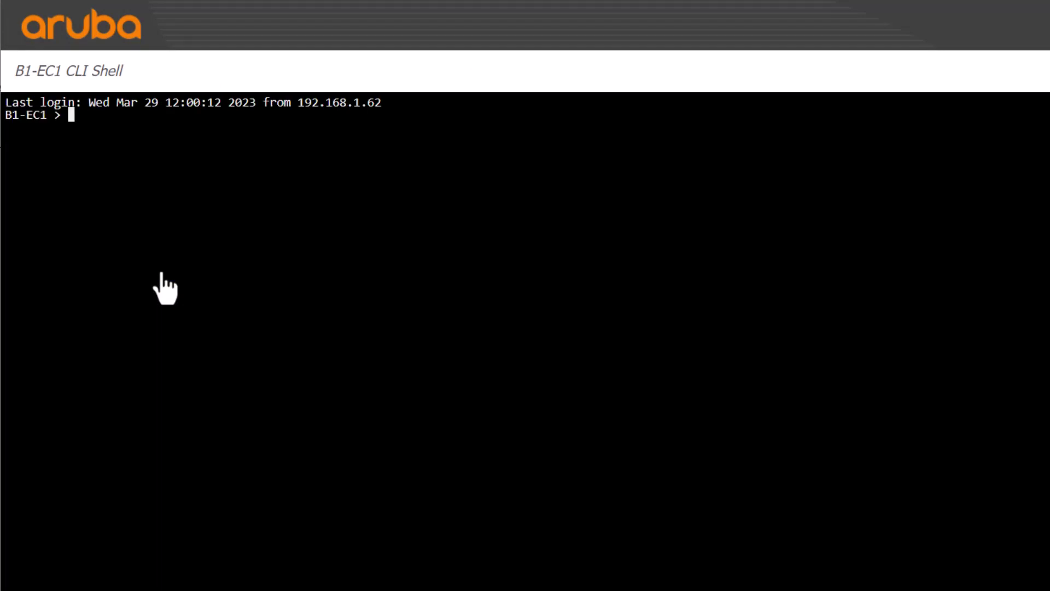
{"action": "type", "text": "en"}
{"action": "key", "text": "Return"}
Ping 1sp-ipsla.silverpeak.cloud (fails to resolve), then sp-ipsla.silverpeak.cloud over wan0 (0% loss).
{"action": "type", "text": "ping -I wan0 1s"}
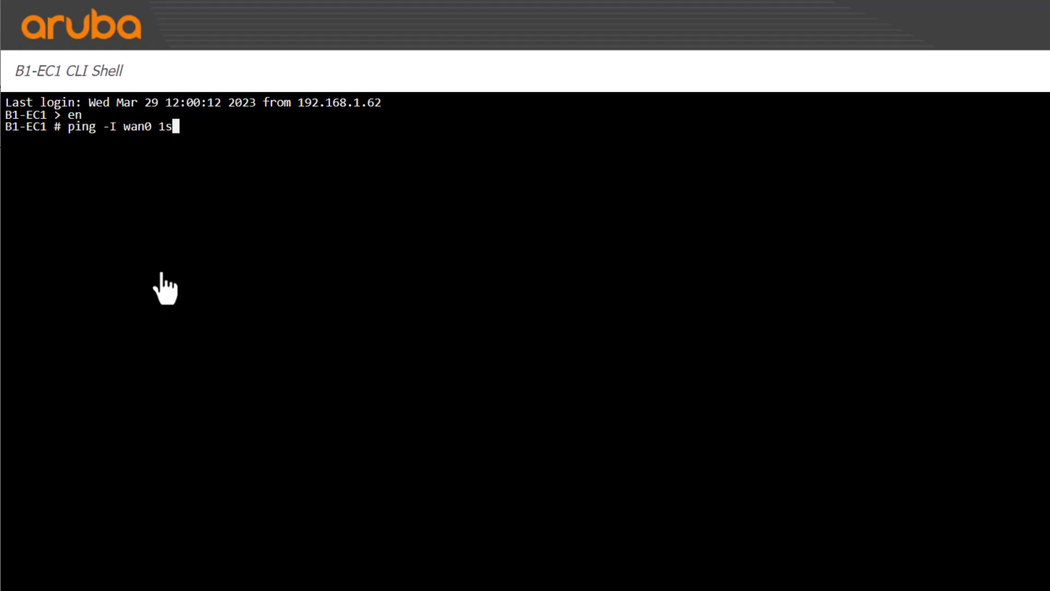
{"action": "type", "text": "p-ipsla.silve"}
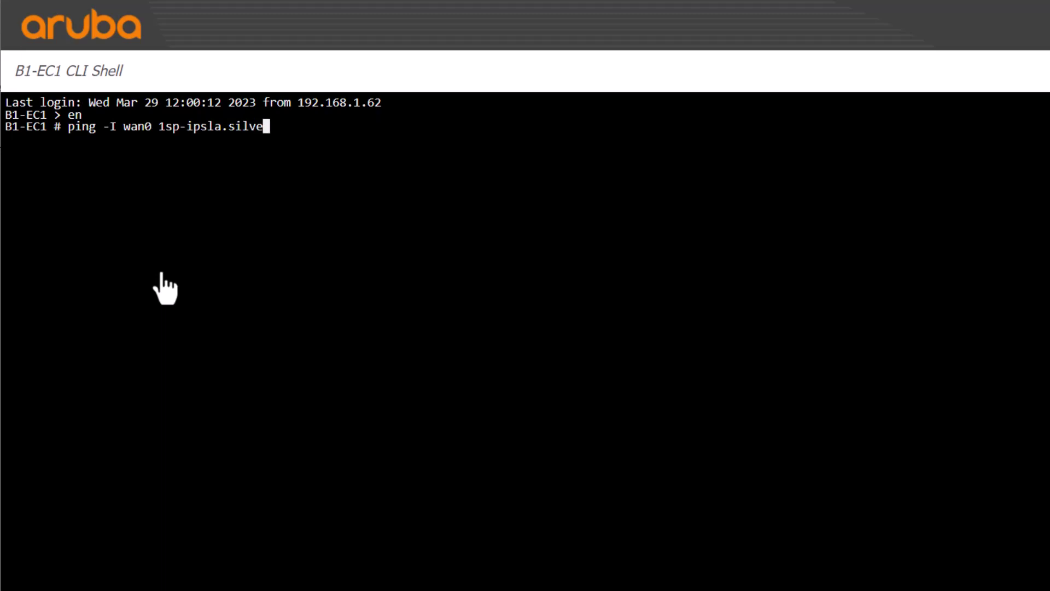
{"action": "type", "text": "rpeak.cloud"}
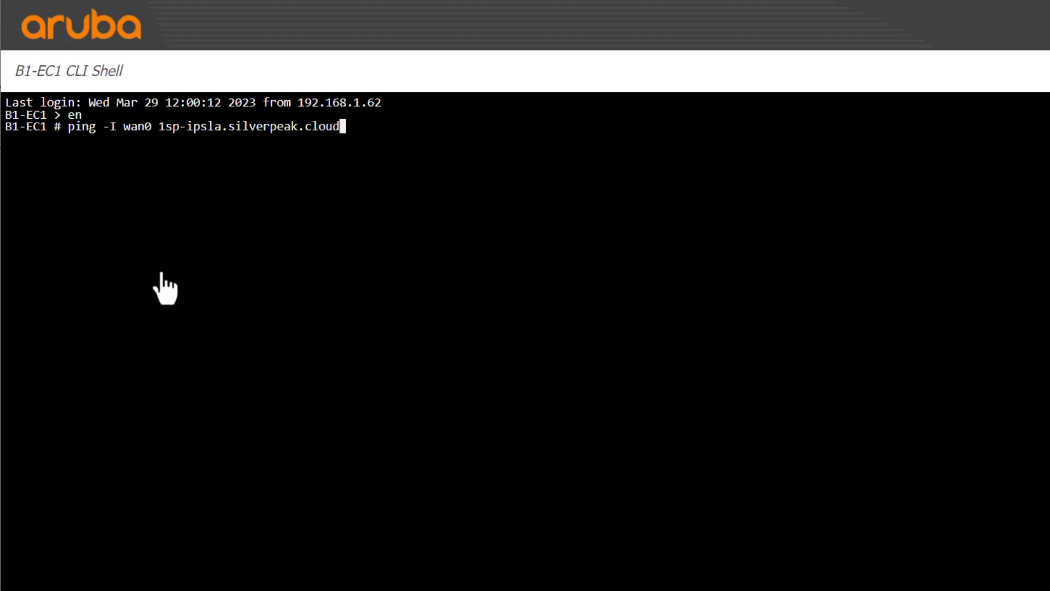
{"action": "key", "text": "Return"}
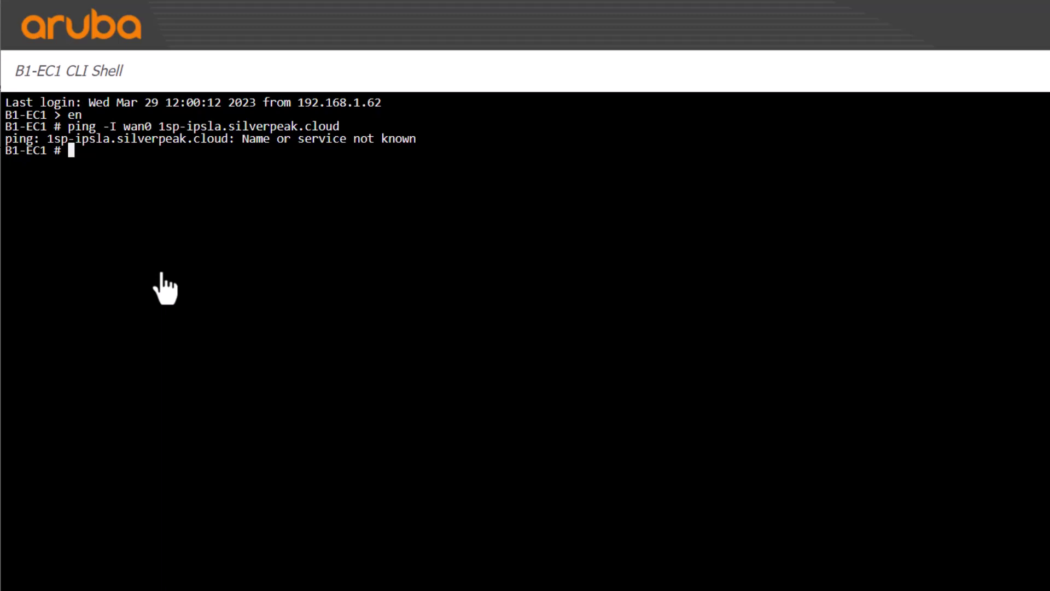
{"action": "type", "text": "ping -I wan0 sp-"}
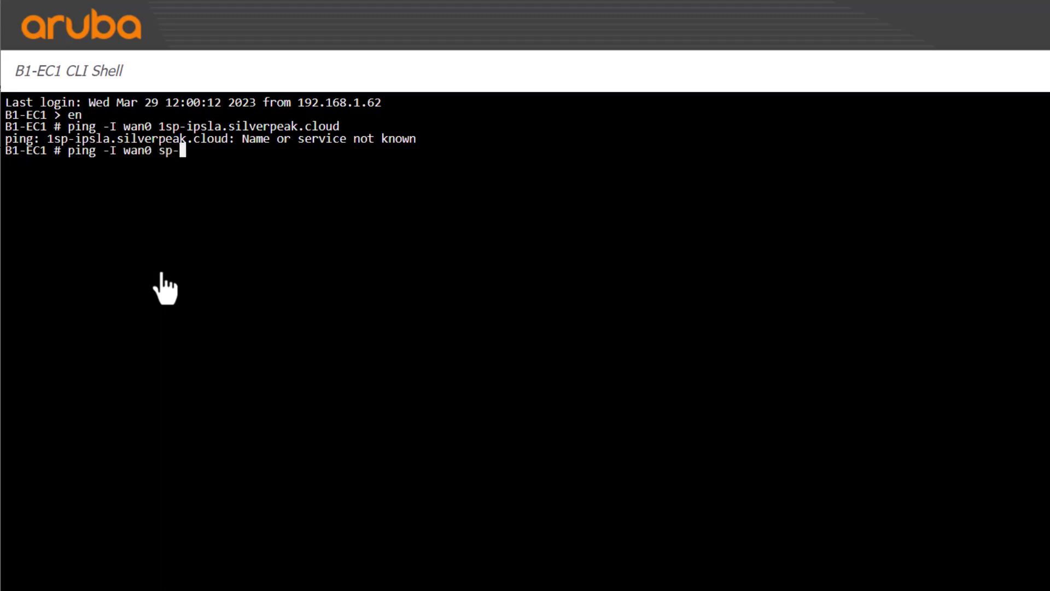
{"action": "type", "text": "ipsla.silverpeak.cloud"}
{"action": "key", "text": "Return"}
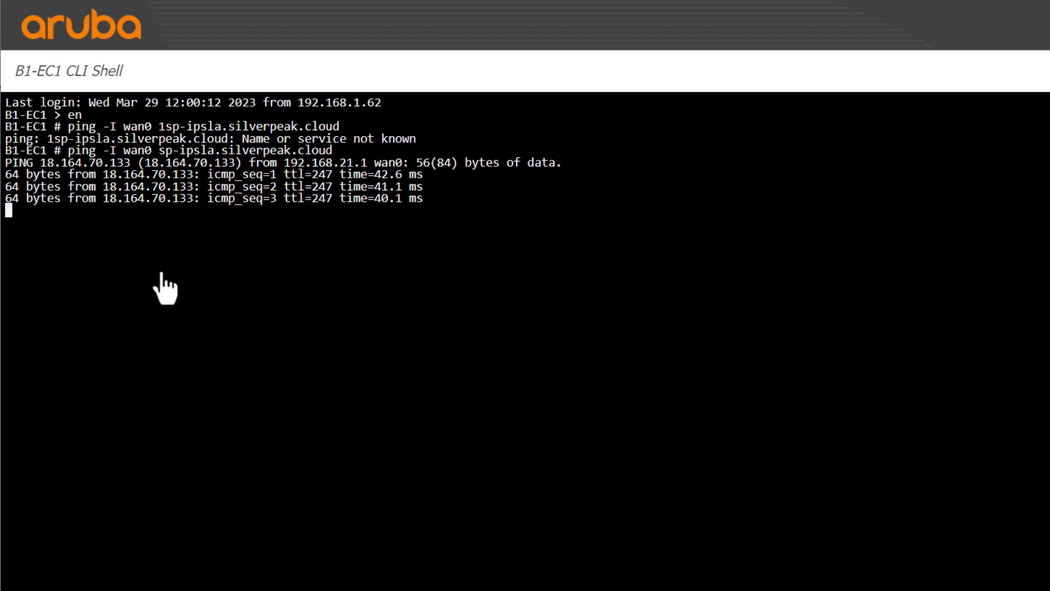
{"action": "key", "text": "ctrl+c"}
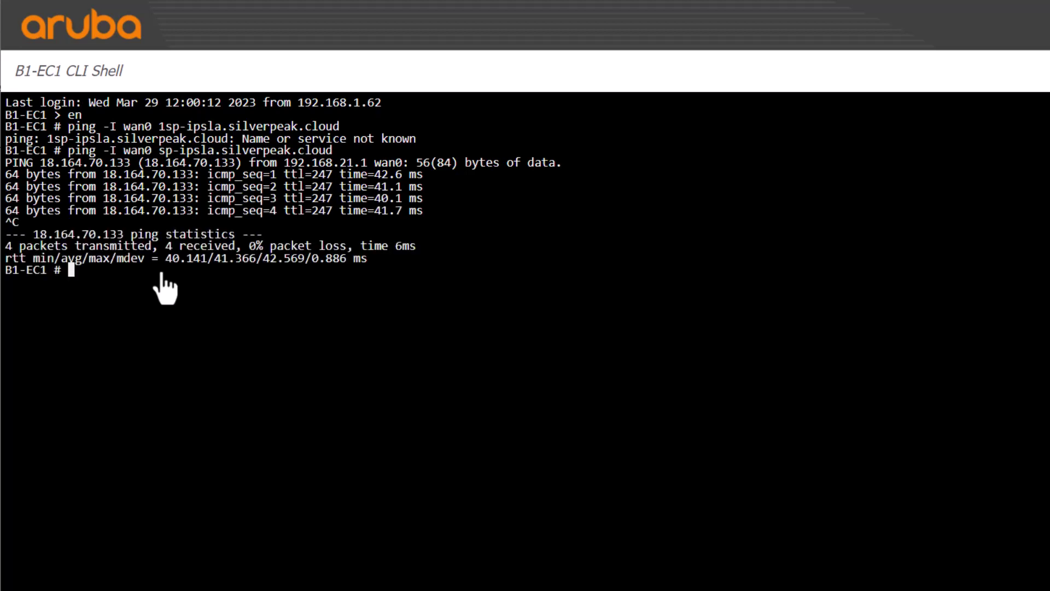
Ping 2.8.8.8 over wan0 (no replies), then ping 8.8.8.8 over wan0 successfully.
{"action": "type", "text": "ping -I wan0"}
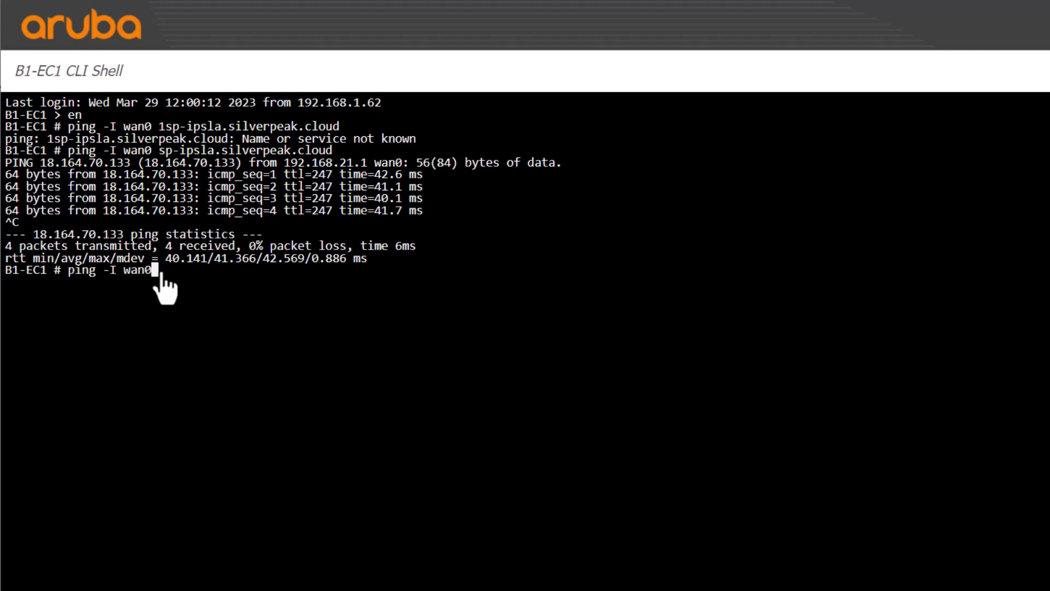
{"action": "type", "text": " 2.8.8.8"}
{"action": "key", "text": "Return"}
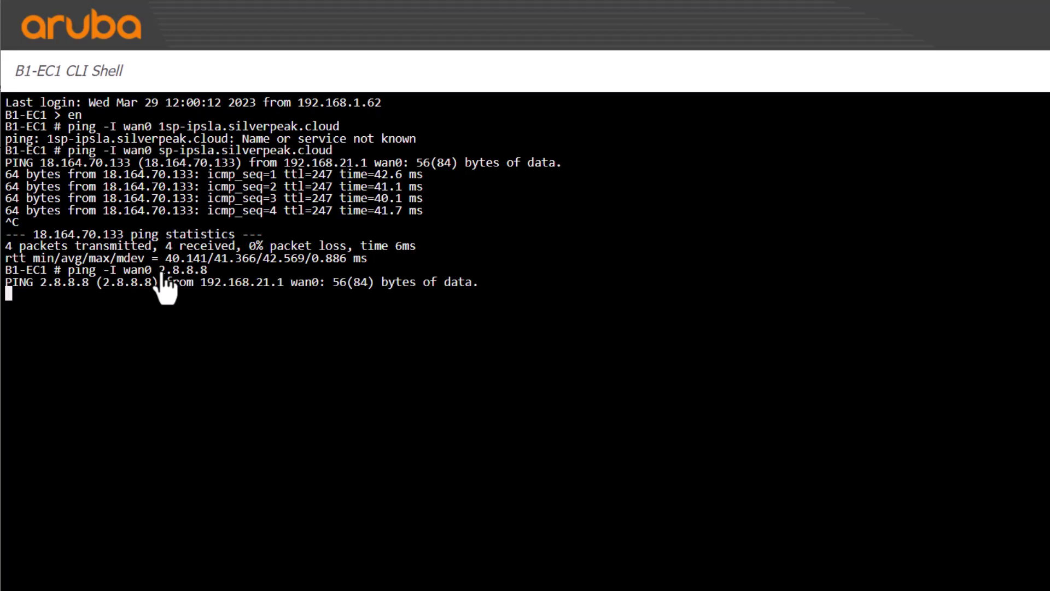
{"action": "key", "text": "ctrl+c"}
{"action": "type", "text": "ping -I wan0 "}
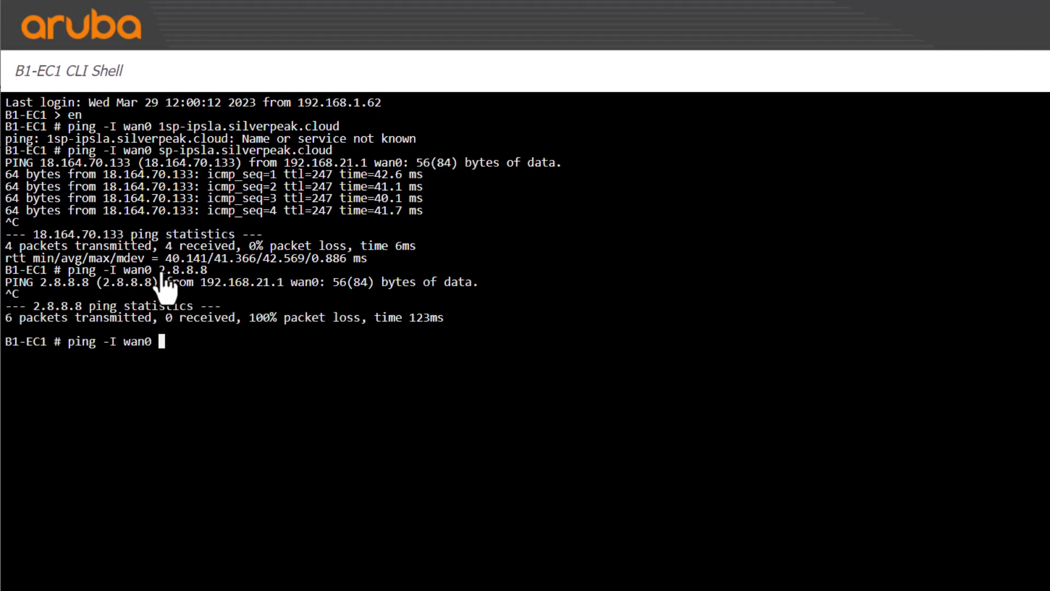
{"action": "type", "text": "8.8.8.8"}
{"action": "key", "text": "Return"}
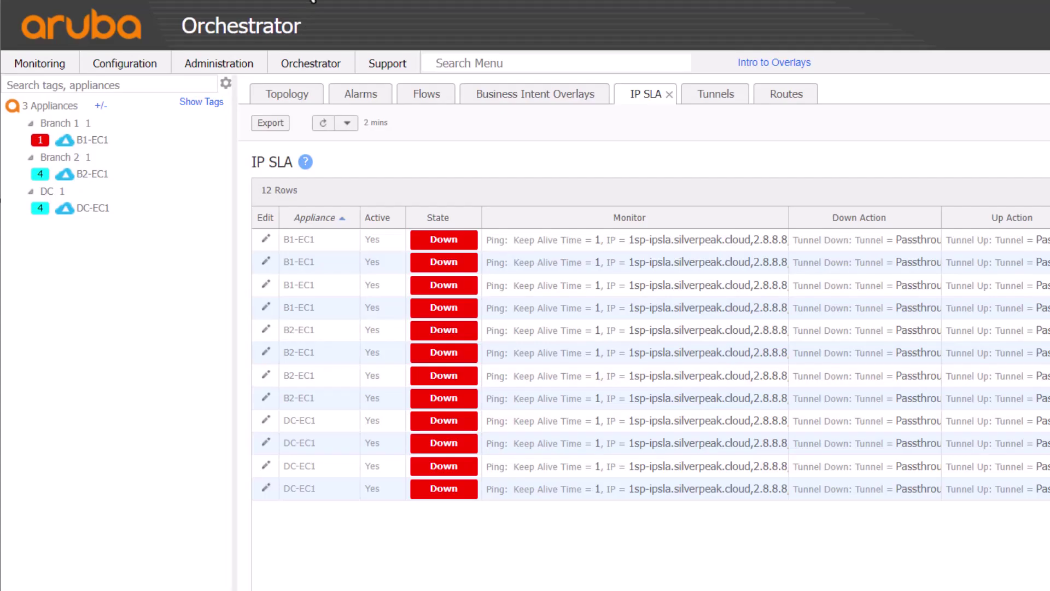
Return to Configuration > Business Intent Overlays showing RealTime, CriticalApps, BulkApps and DefaultOverlay.
{"action": "left_click", "coordinate": [144, 65]}
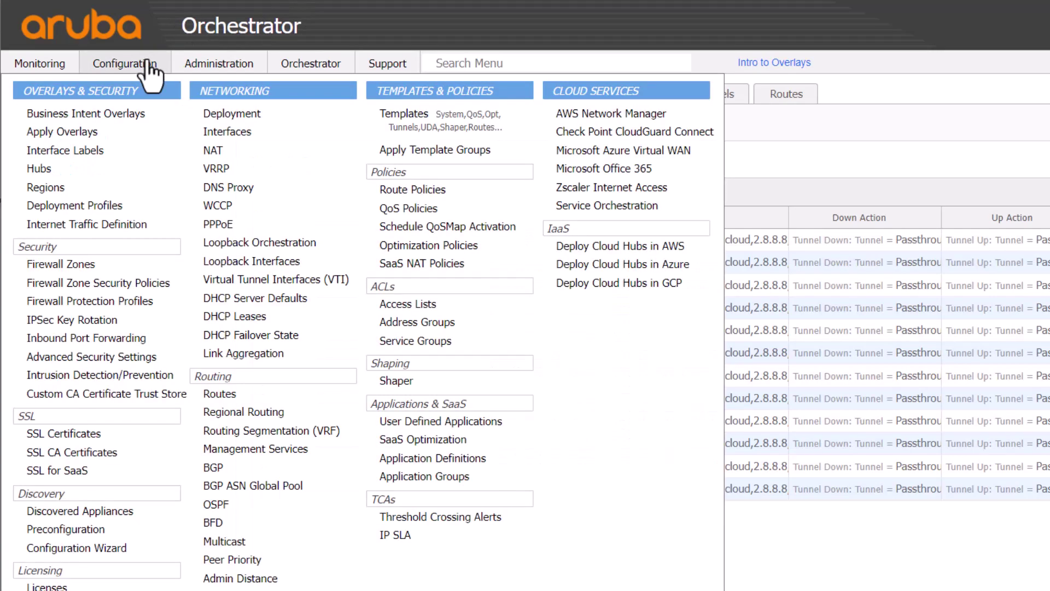
{"action": "left_click", "coordinate": [130, 130]}
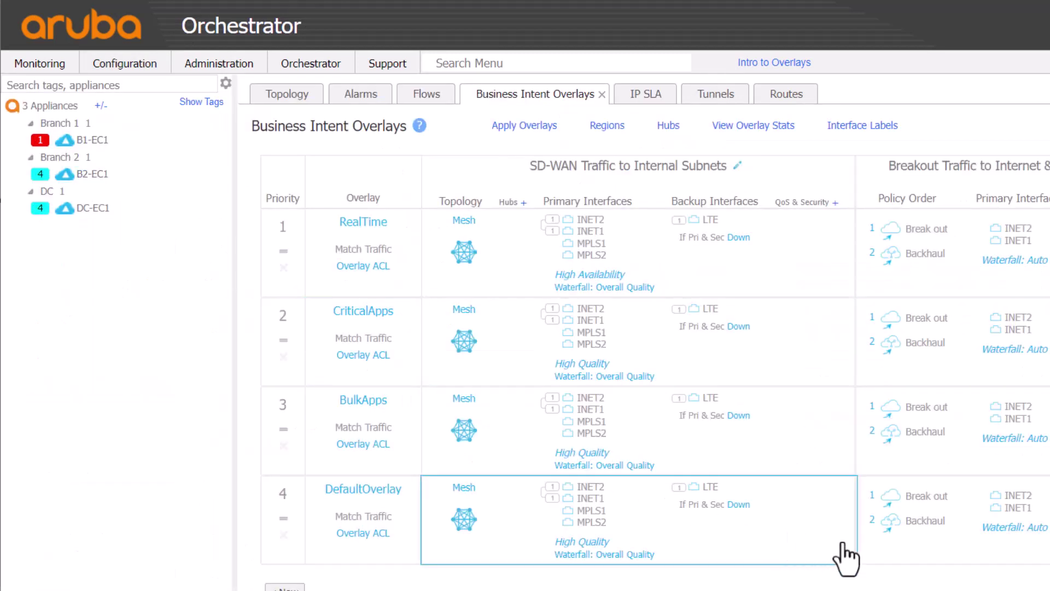
Open DefaultOverlay's Break Out Locally IP SLA settings on the Breakout Traffic tab.
{"action": "left_click", "coordinate": [847, 559]}
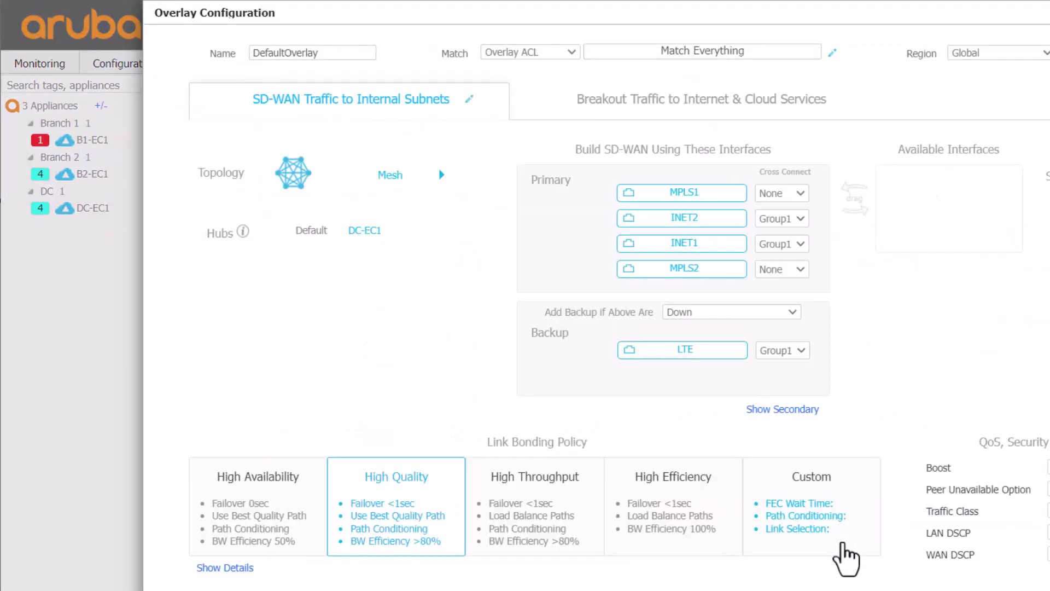
{"action": "left_click", "coordinate": [788, 115]}
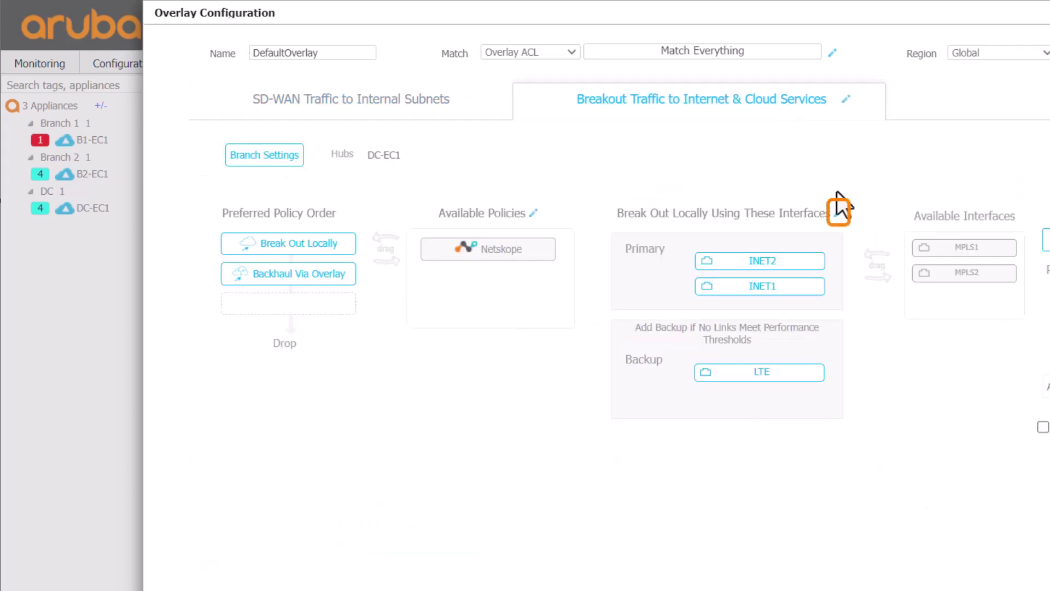
{"action": "left_click", "coordinate": [839, 210]}
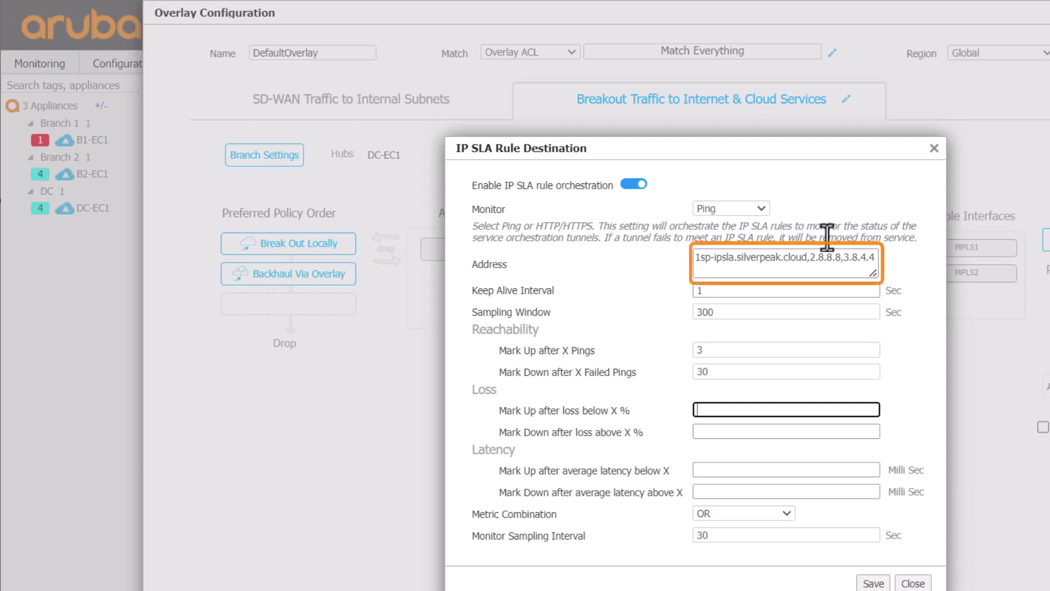
Correct the IP SLA addresses to sp-ipsla.silverpeak.cloud, 8.8.8.8, 8.8.4.4 and save.
{"action": "left_click", "coordinate": [742, 265]}
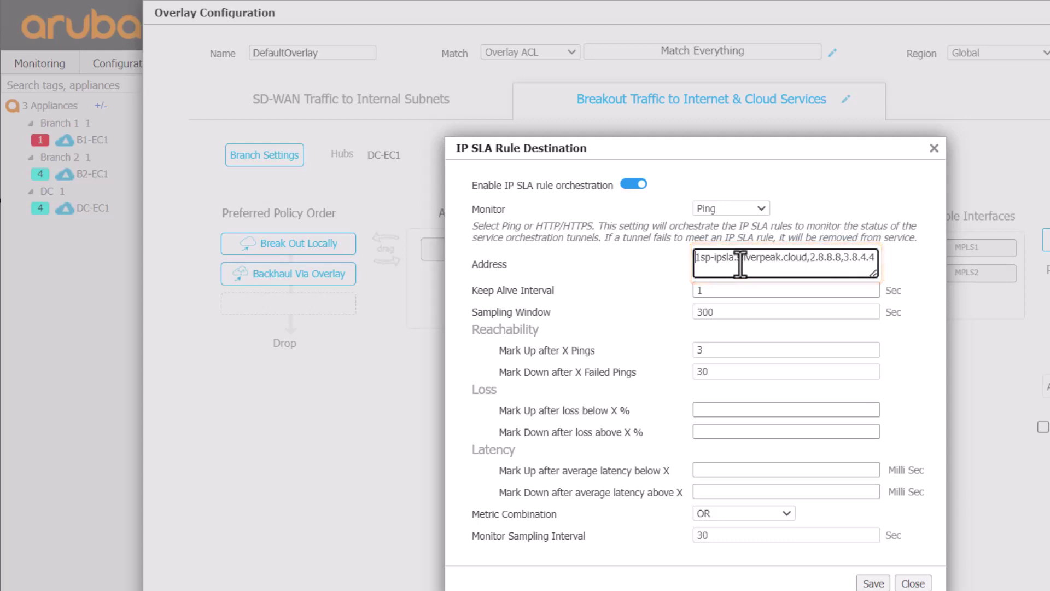
{"action": "key", "text": "End"}
{"action": "key", "text": "Left"}
{"action": "key", "text": "Left"}
{"action": "key", "text": "Left"}
{"action": "key", "text": "Left"}
{"action": "key", "text": "Left"}
{"action": "key", "text": "Left"}
{"action": "key", "text": "Left"}
{"action": "key", "text": "Left"}
{"action": "key", "text": "Left"}
{"action": "key", "text": "Left"}
{"action": "key", "text": "Left"}
{"action": "key", "text": "Left"}
{"action": "key", "text": "Left"}
{"action": "key", "text": "Left"}
{"action": "key", "text": "Left"}
{"action": "key", "text": "Delete"}
{"action": "type", "text": "8"}
{"action": "key", "text": "Right"}
{"action": "key", "text": "Right"}
{"action": "key", "text": "Right"}
{"action": "key", "text": "Right"}
{"action": "key", "text": "Right"}
{"action": "key", "text": "Right"}
{"action": "key", "text": "Delete"}
{"action": "type", "text": "8"}
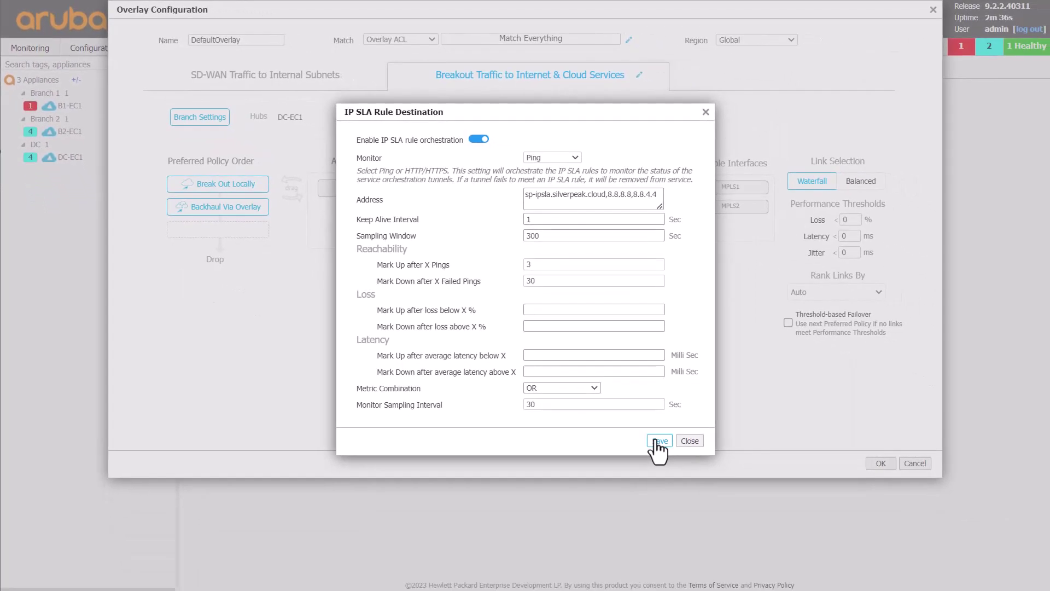
{"action": "left_click", "coordinate": [874, 583]}
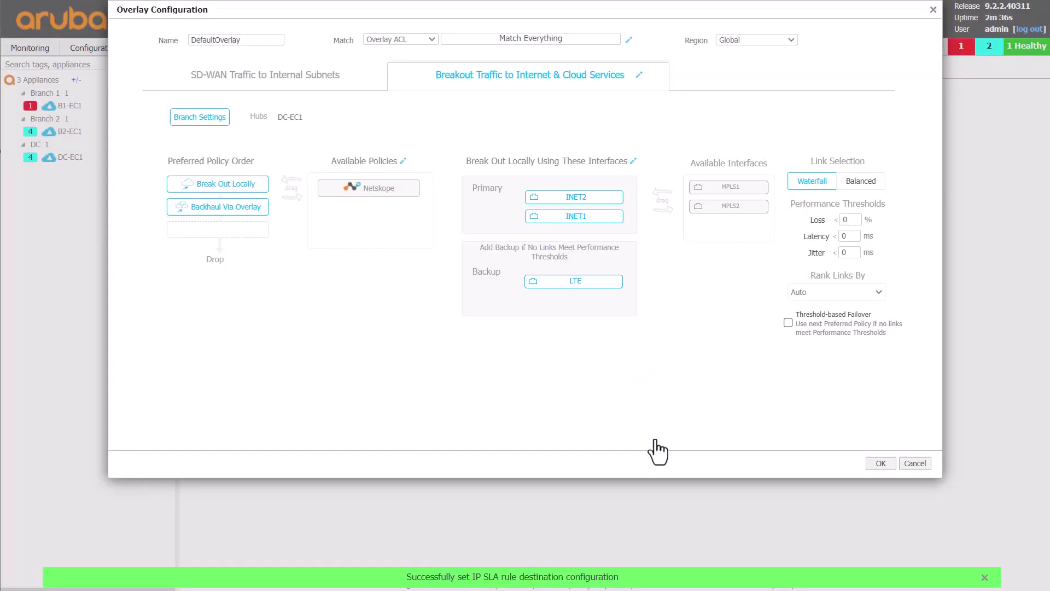
Apply the DefaultOverlay change and list active alarms, showing B1-EC1's Passthrough_INET1_DefaultOverlay tunnel down.
{"action": "left_click", "coordinate": [881, 463]}
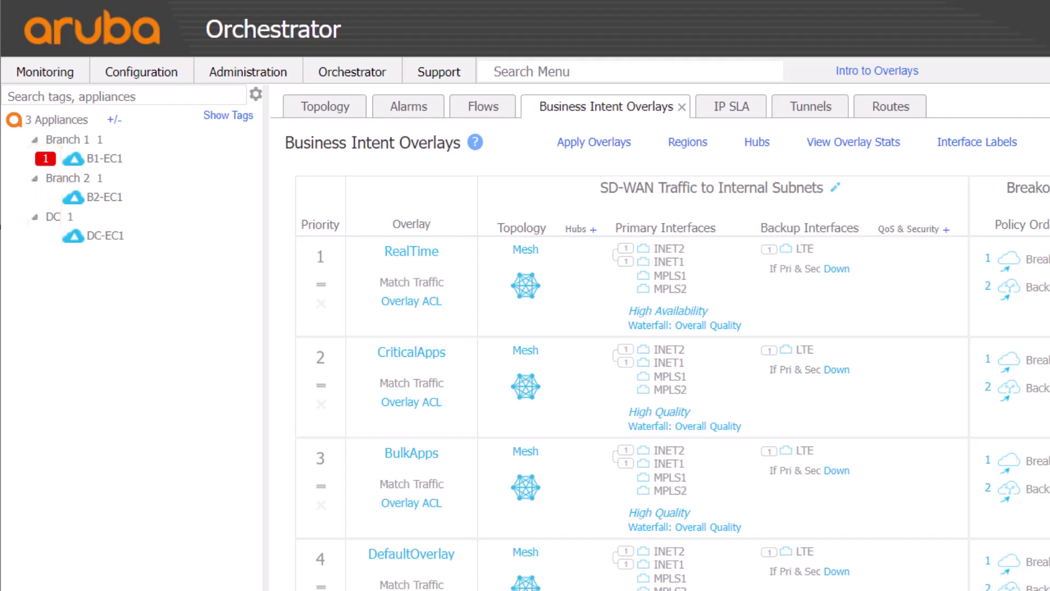
{"action": "left_click", "coordinate": [409, 108]}
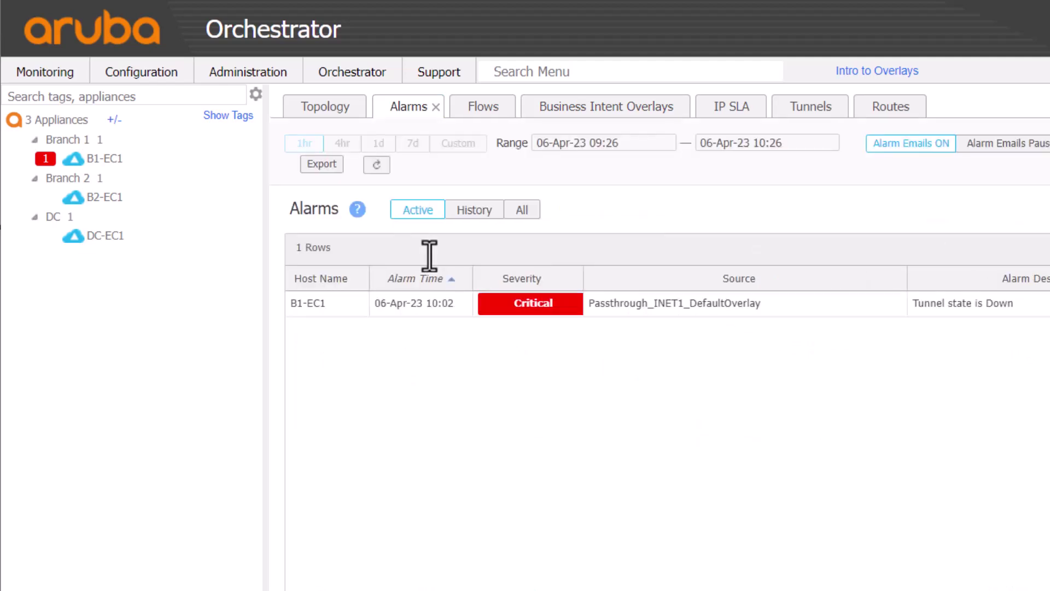
Set B1-EC1's down Passthrough_INET1_DefaultOverlay tunnel to Admin Up and refresh the passthrough tunnel list.
{"action": "left_click", "coordinate": [148, 73]}
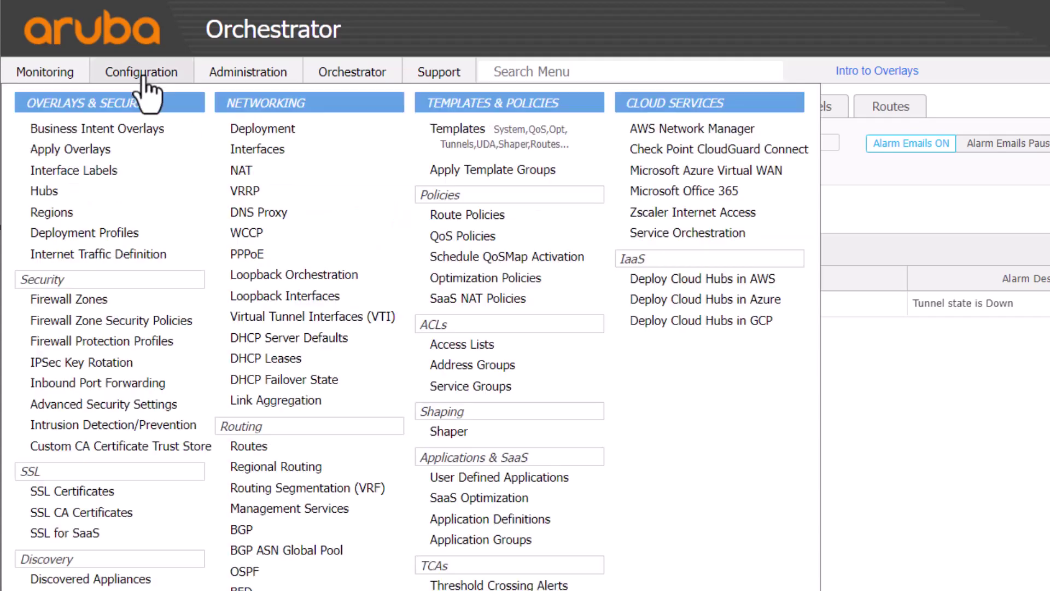
{"action": "scroll", "coordinate": [207, 287], "scroll_direction": "down", "scroll_amount": 3}
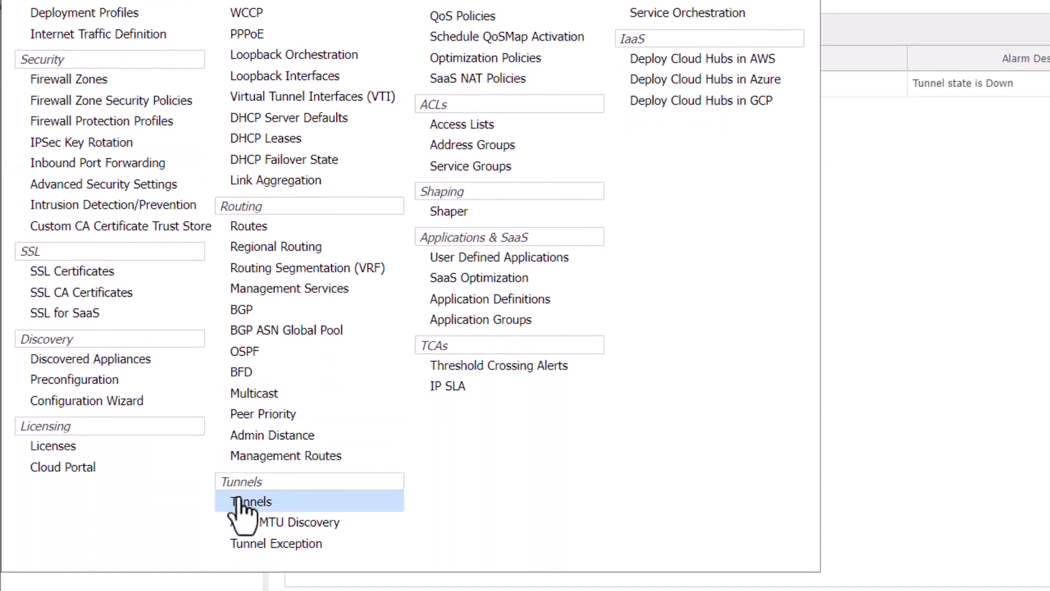
{"action": "left_click", "coordinate": [243, 501]}
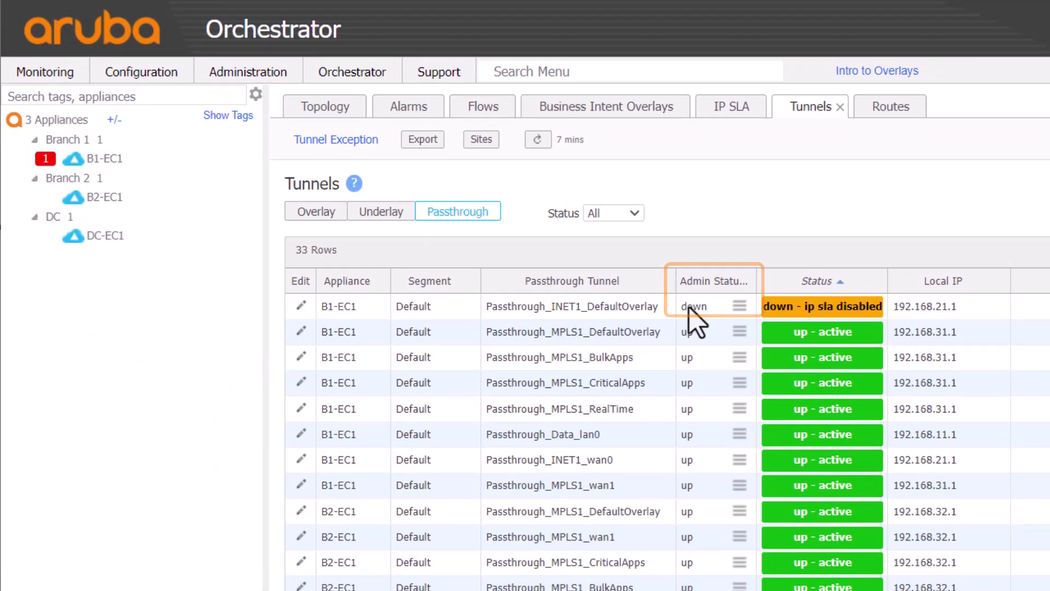
{"action": "left_click", "coordinate": [739, 306]}
{"action": "left_click", "coordinate": [766, 312]}
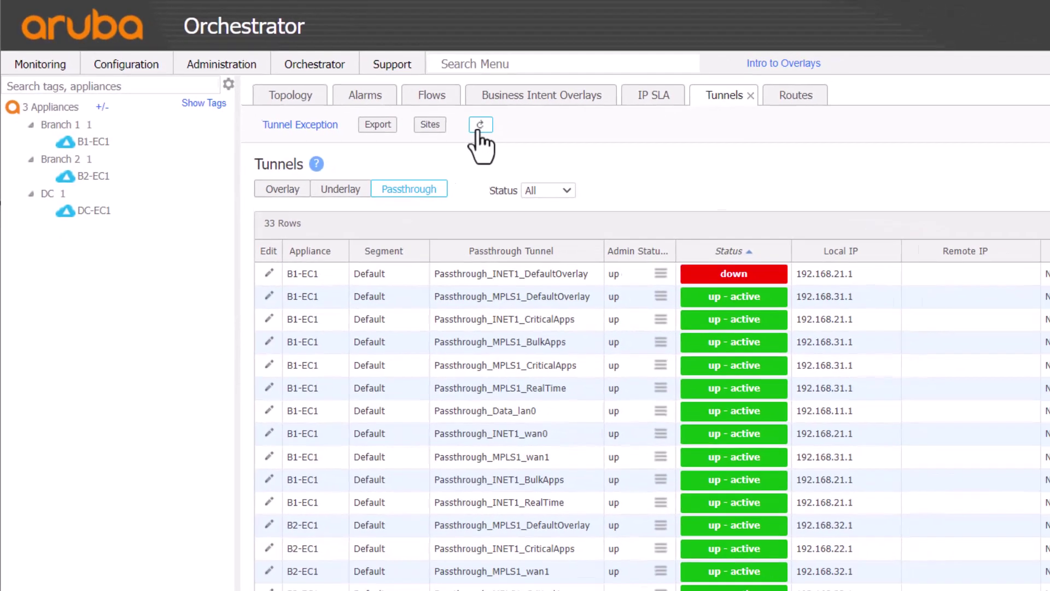
{"action": "left_click", "coordinate": [537, 139]}
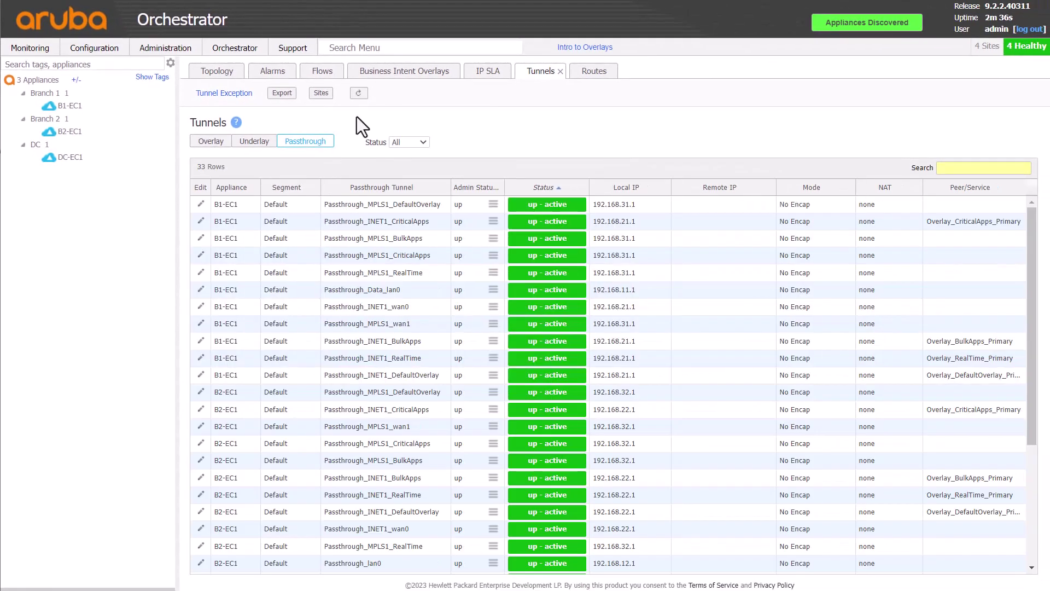
View B1-EC1's flows to 8.8.8.8 and open the first ICMP flow's details.
{"action": "left_click", "coordinate": [316, 73]}
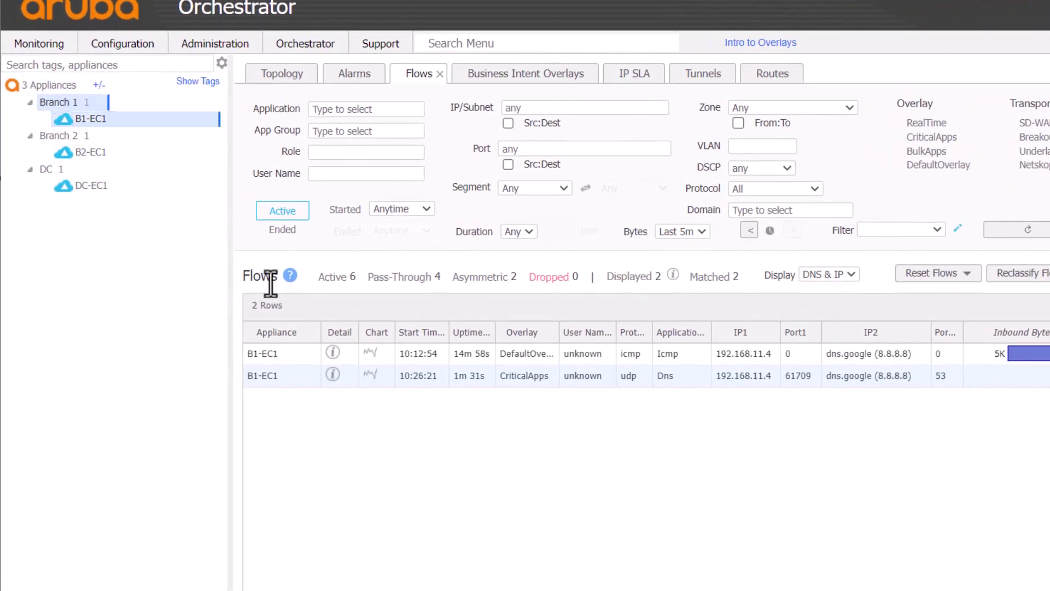
{"action": "left_click", "coordinate": [332, 353]}
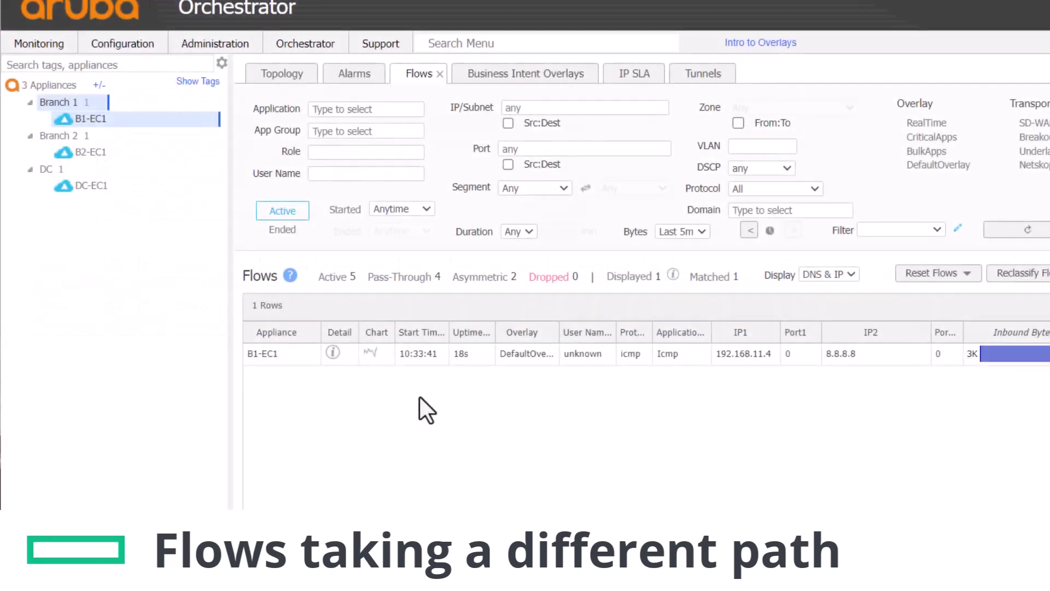
Confirm the IP SLA monitors are Up and that the 8.8.8.8 ICMP flow routes to DC-EC1, then view Business Intent Overlays.
{"action": "left_click", "coordinate": [628, 76]}
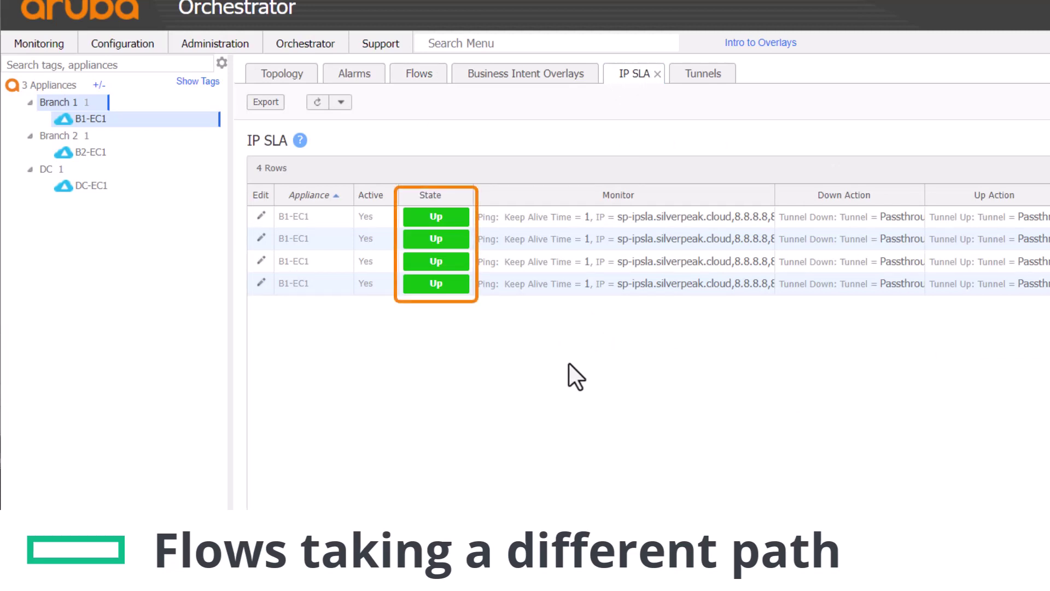
{"action": "left_click", "coordinate": [420, 76]}
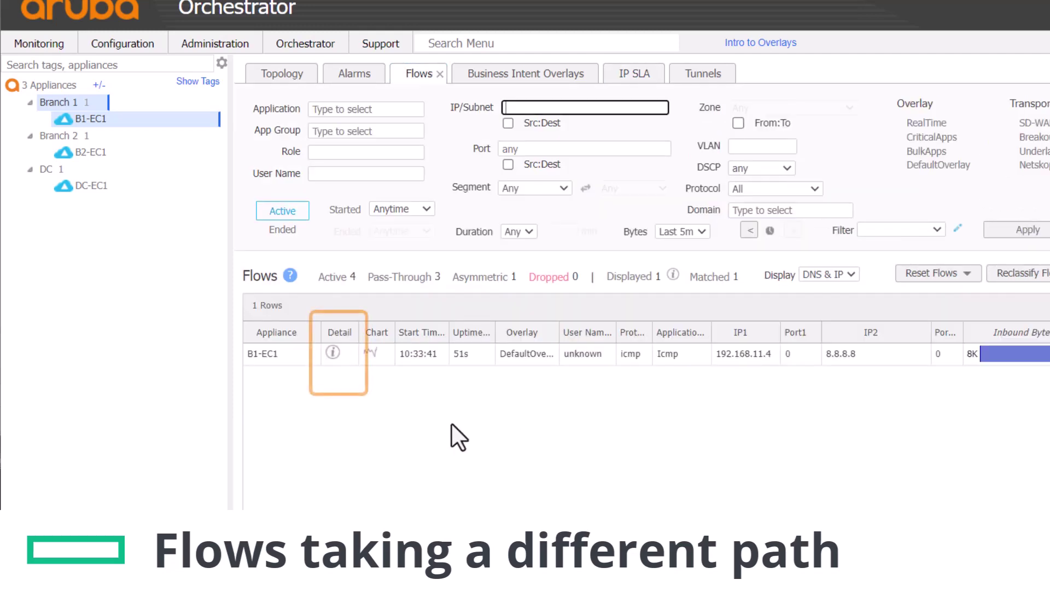
{"action": "left_click", "coordinate": [332, 353]}
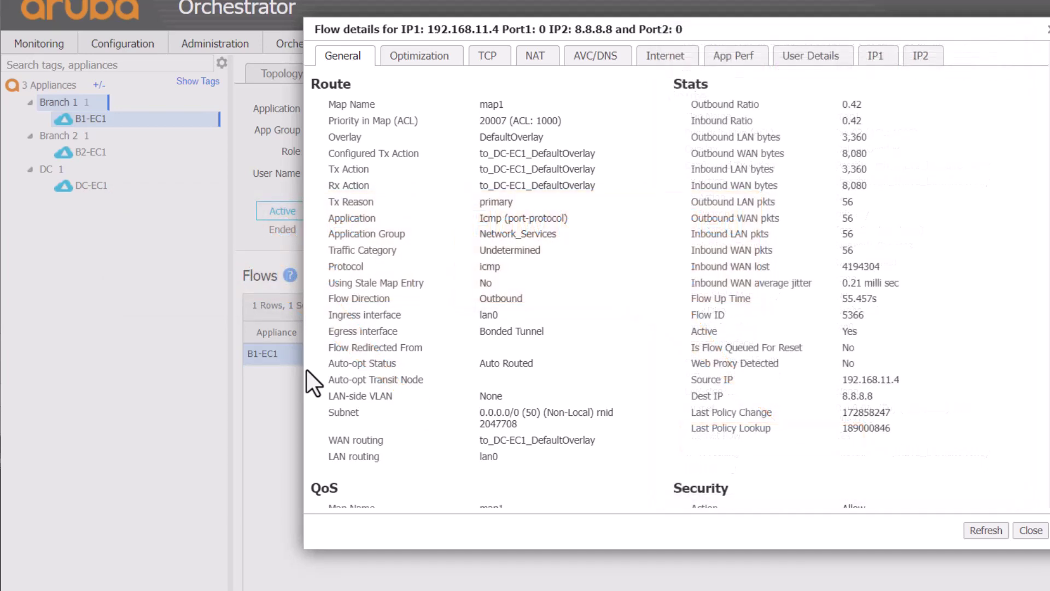
{"action": "left_click", "coordinate": [1031, 530]}
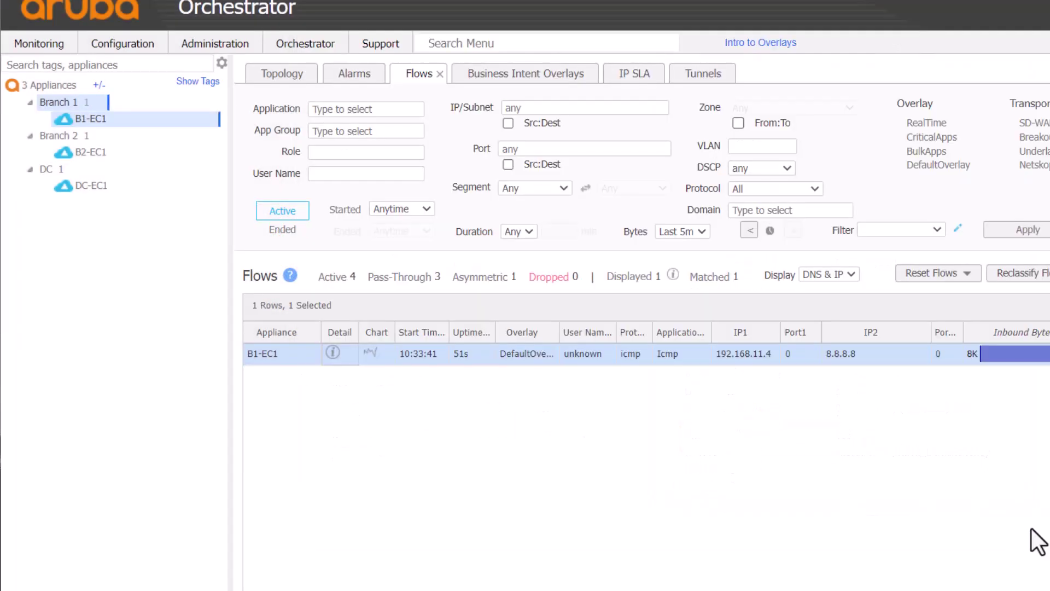
{"action": "left_click", "coordinate": [542, 79]}
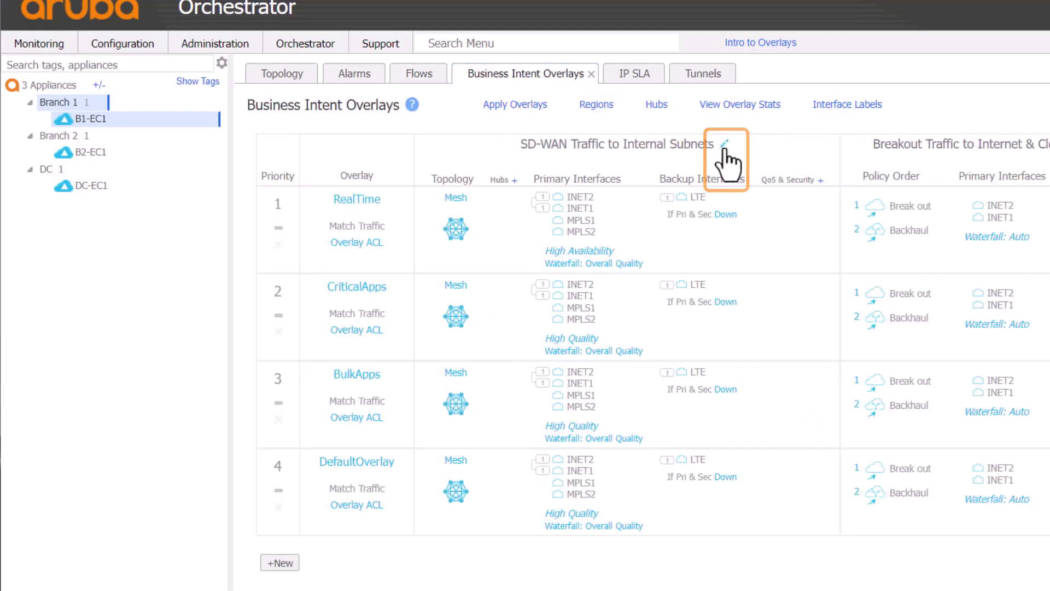
Edit the SD-WAN Traffic to Internal Subnets list to revise the 8.8.8.8/32 entry.
{"action": "left_click", "coordinate": [725, 145]}
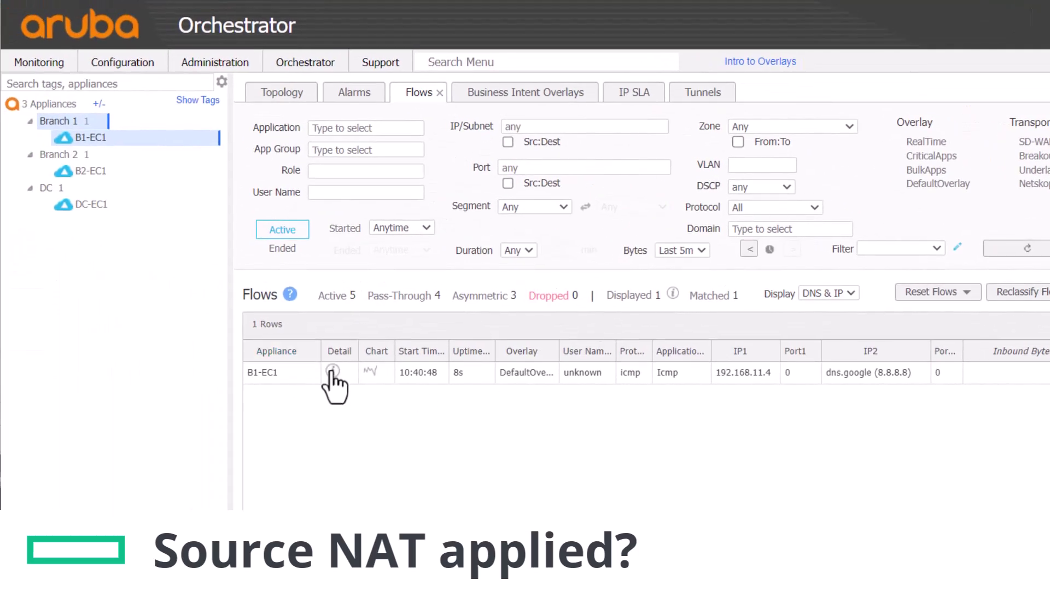
Inspect the 8.8.8.8 ICMP flow's details, then set B1-EC1's INET1 firewall mode to Stateful+SNAT.
{"action": "left_click", "coordinate": [334, 369]}
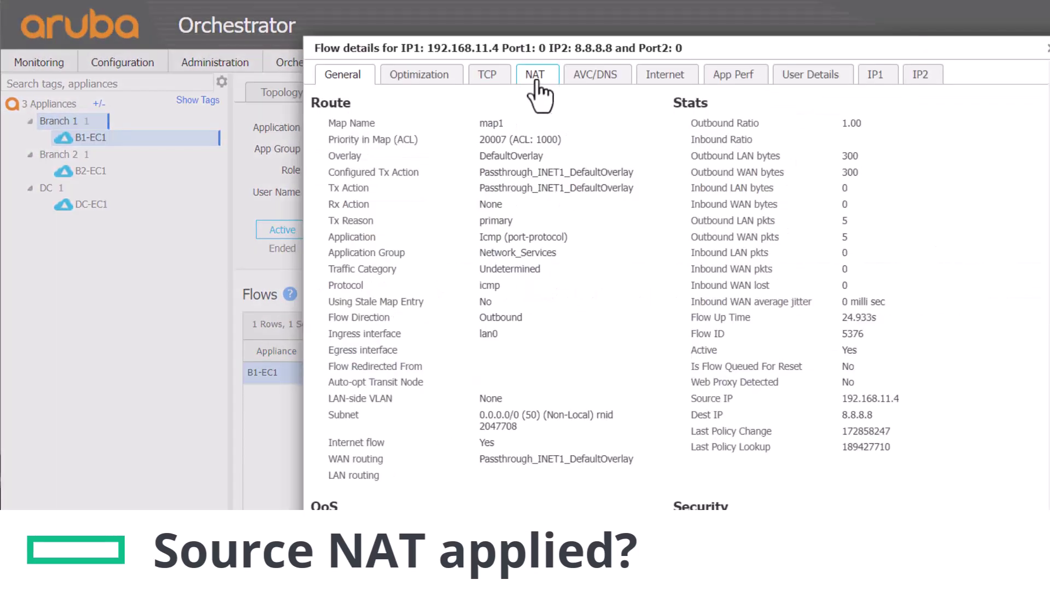
{"action": "left_click", "coordinate": [536, 82]}
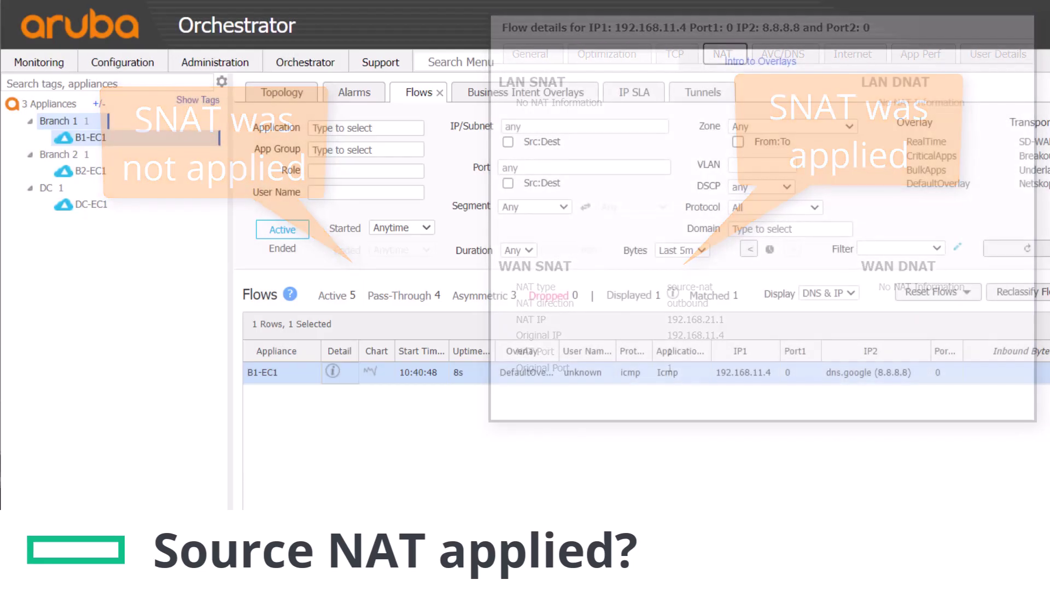
{"action": "right_click", "coordinate": [89, 137]}
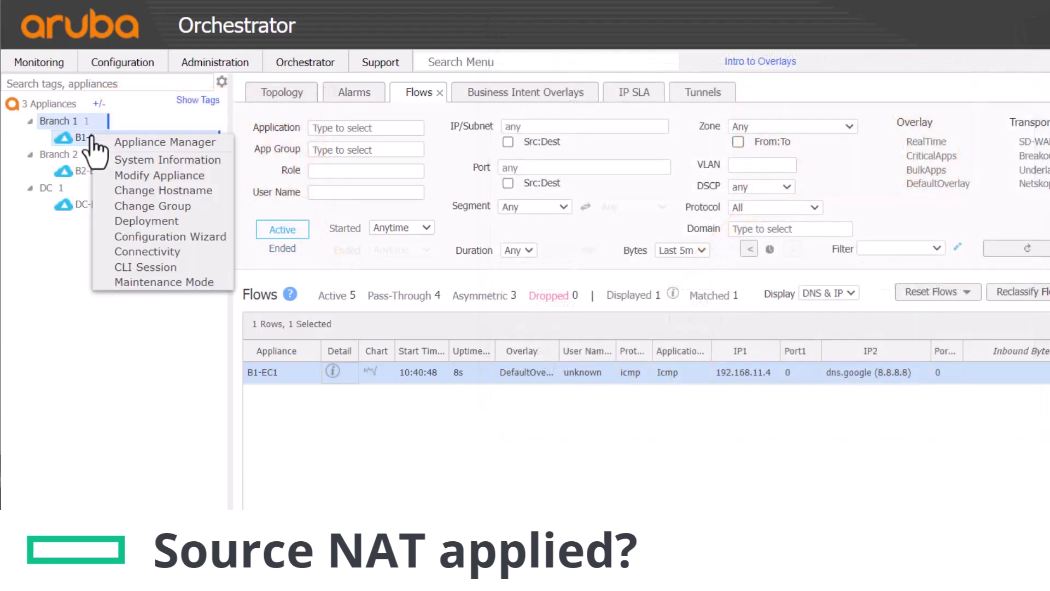
{"action": "left_click", "coordinate": [134, 222]}
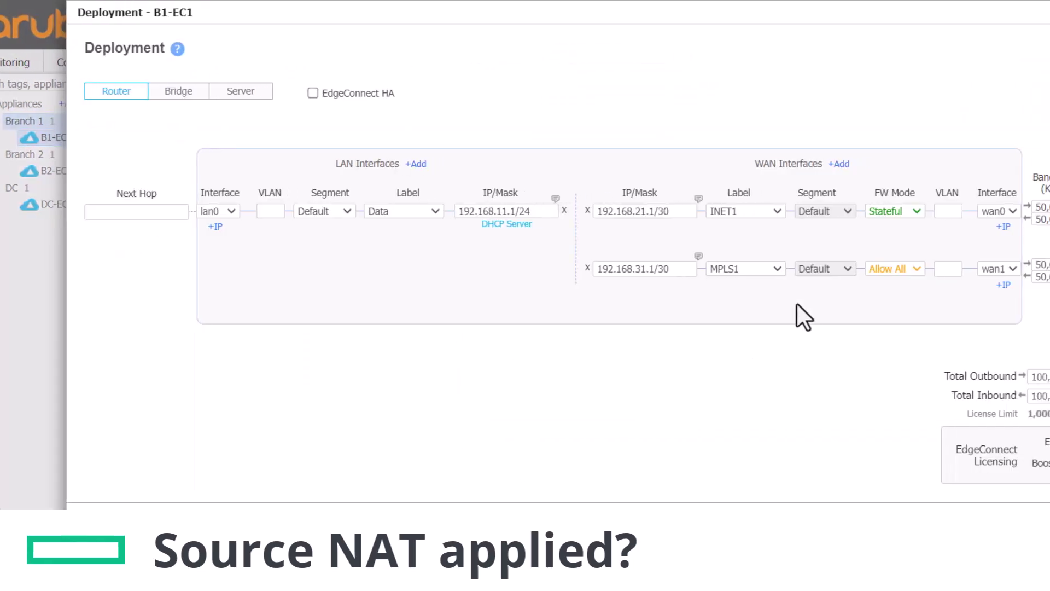
{"action": "left_click", "coordinate": [669, 211]}
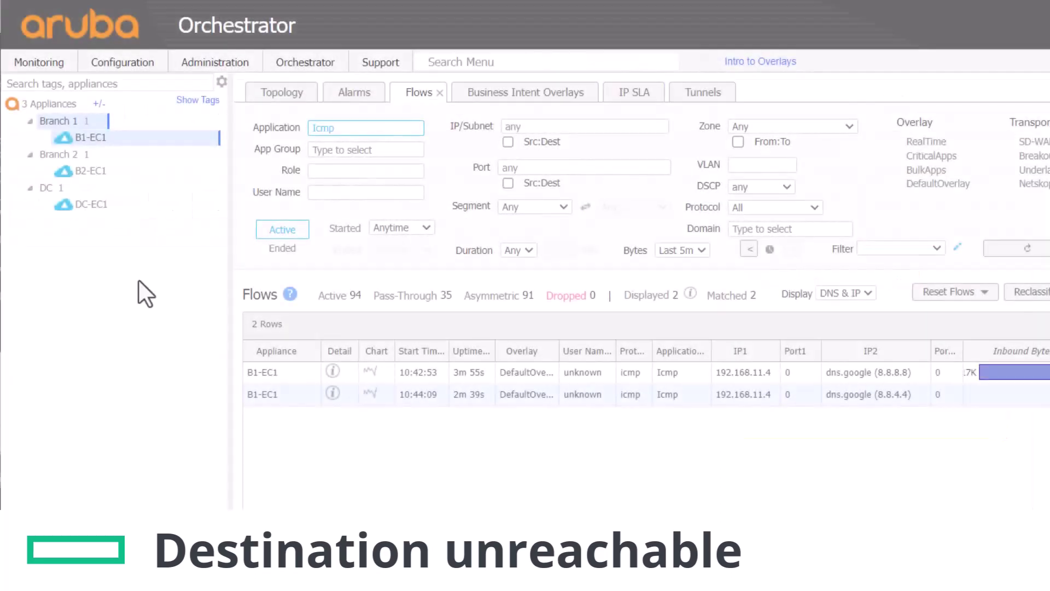
Start a CLI session on B1-EC1 and enter privileged mode with 'en'.
{"action": "right_click", "coordinate": [103, 136]}
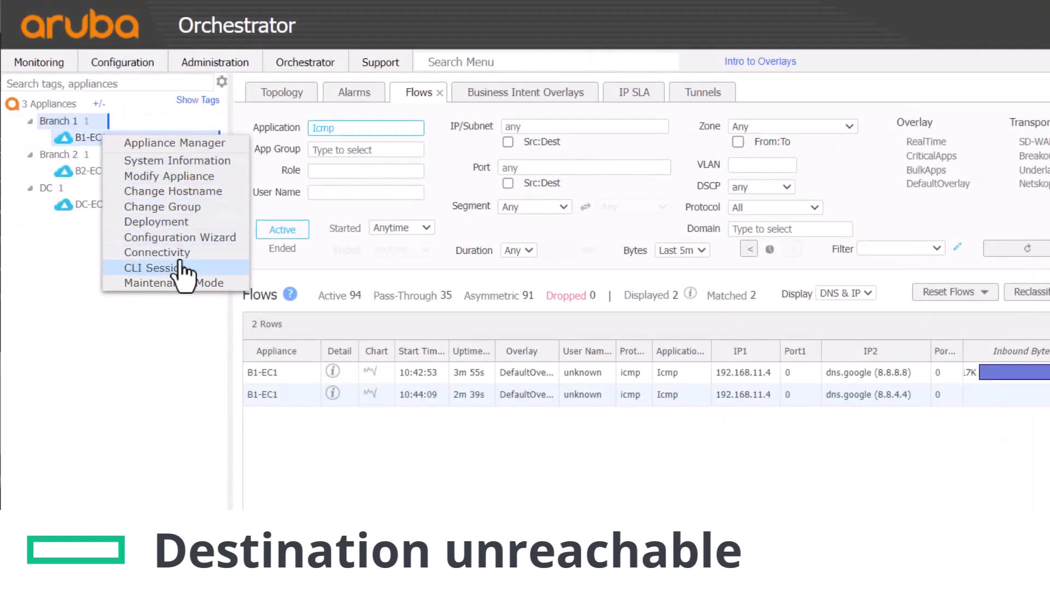
{"action": "left_click", "coordinate": [145, 267]}
{"action": "type", "text": "en"}
{"action": "key", "text": "Return"}
Traceroute from source 192.168.21.1 to 8.8.4.4, stop it when stalled, then to 8.8.8.8.
{"action": "type", "text": "traceroute -s 192.168.21.1 8.8.4.4"}
{"action": "key", "text": "Return"}
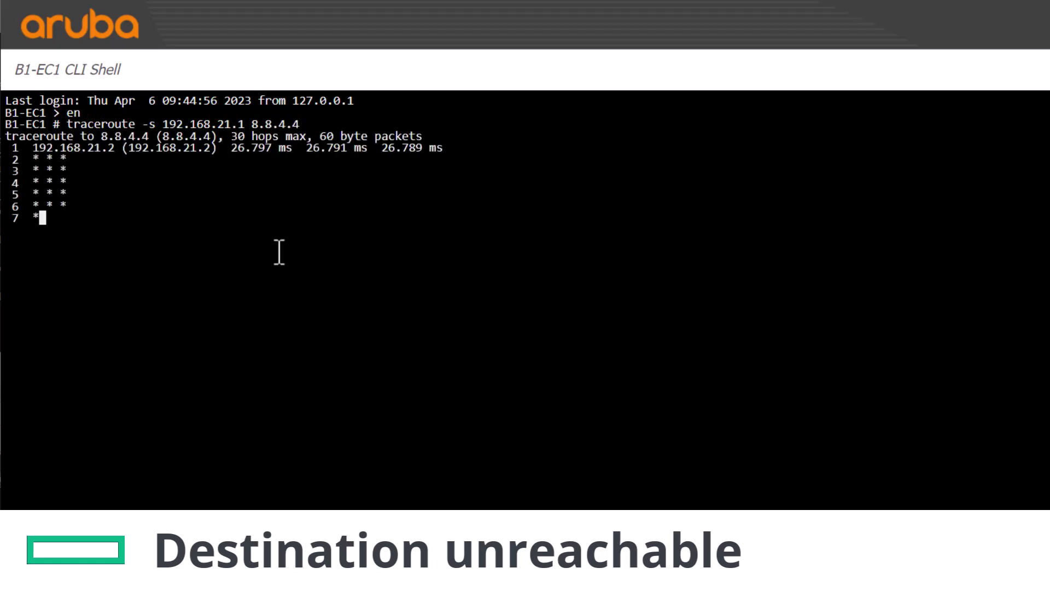
{"action": "key", "text": "ctrl+c"}
{"action": "key", "text": "Up"}
{"action": "key", "text": "BackSpace"}
{"action": "key", "text": "BackSpace"}
{"action": "key", "text": "BackSpace"}
{"action": "type", "text": "8.8"}
{"action": "key", "text": "Return"}
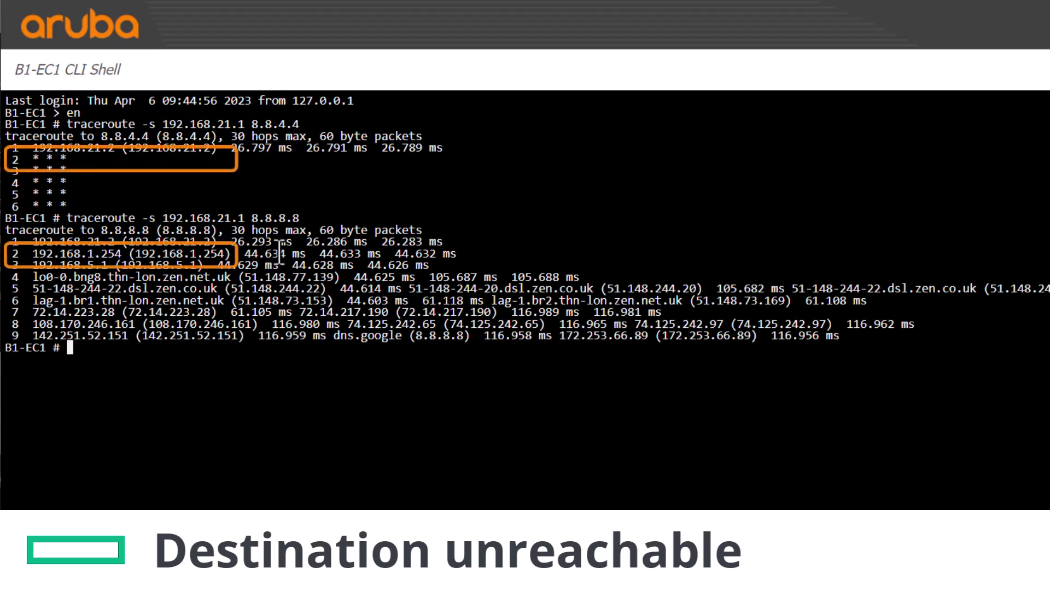